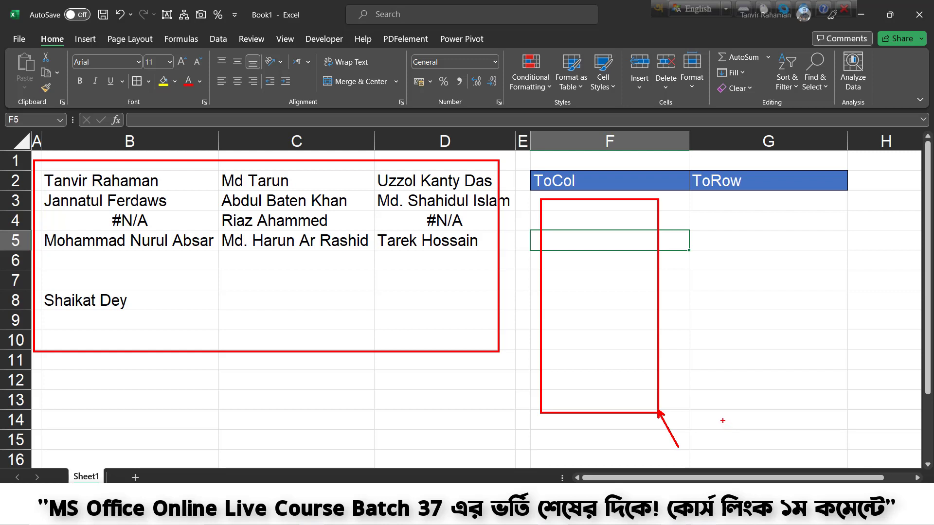
# Enter =TOCOL(B2:D9) in cell F3 to stack the name table into a single column.
pyautogui.press('Escape')
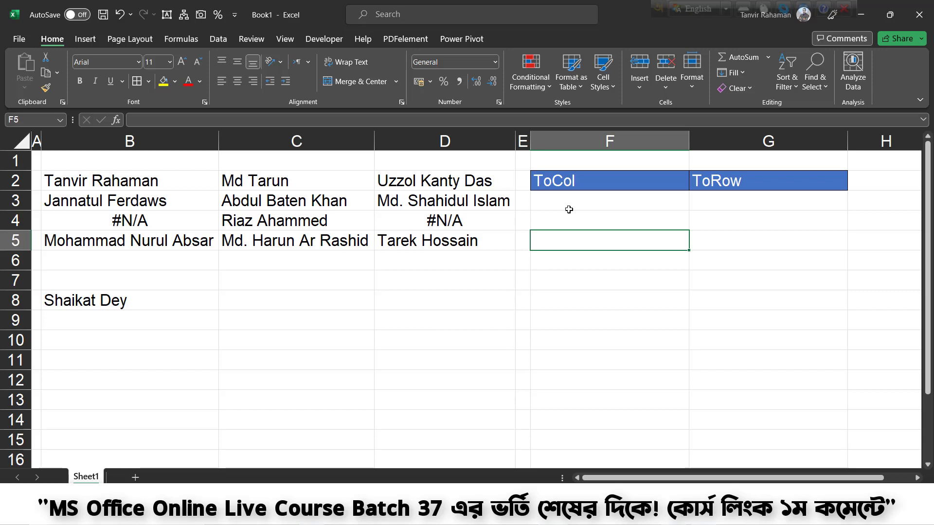
pyautogui.click(590, 195)
pyautogui.write('=')
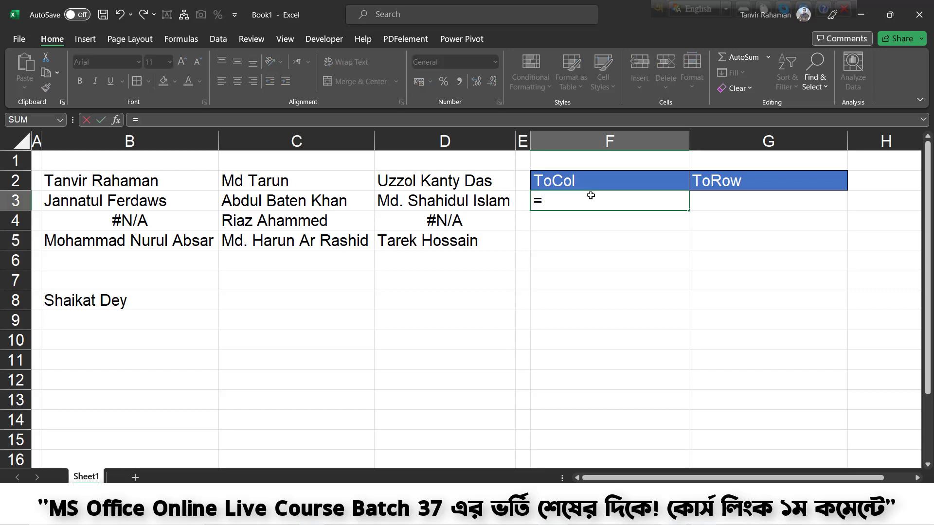
pyautogui.write('tocol')
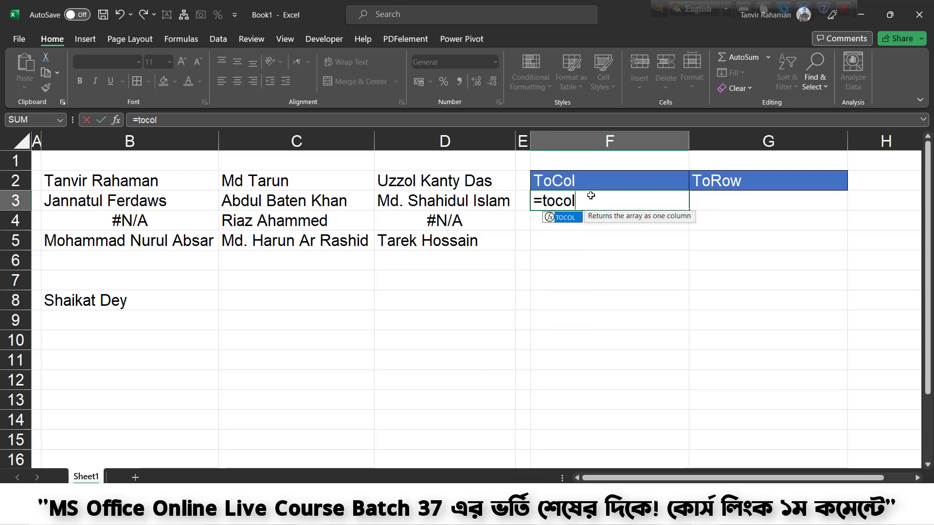
pyautogui.doubleClick(572, 221)
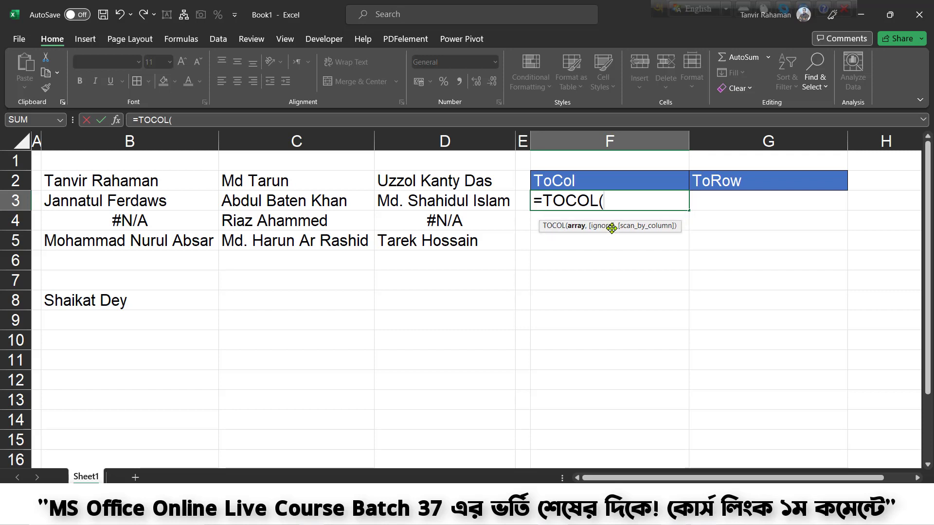
pyautogui.moveTo(577, 234); pyautogui.dragTo(577, 275)
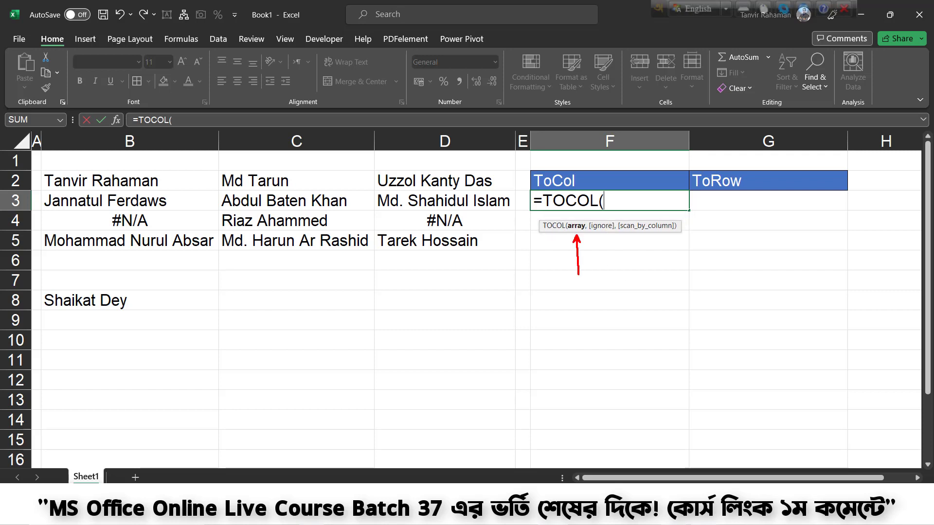
pyautogui.moveTo(602, 236)
pyautogui.mouseDown()
pyautogui.moveTo(601, 253)
pyautogui.moveTo(641, 265)
pyautogui.mouseUp()
pyautogui.moveTo(561, 217)
pyautogui.mouseDown()
pyautogui.moveTo(589, 233)
pyautogui.moveTo(614, 216)
pyautogui.moveTo(648, 214)
pyautogui.mouseUp()
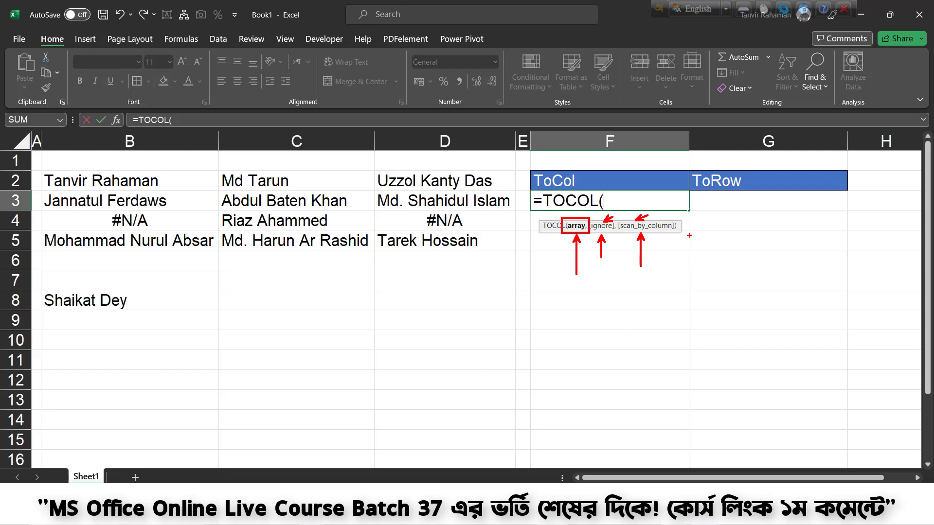
pyautogui.moveTo(675, 246); pyautogui.dragTo(663, 231)
pyautogui.moveTo(621, 208); pyautogui.dragTo(614, 216)
pyautogui.press('Escape')
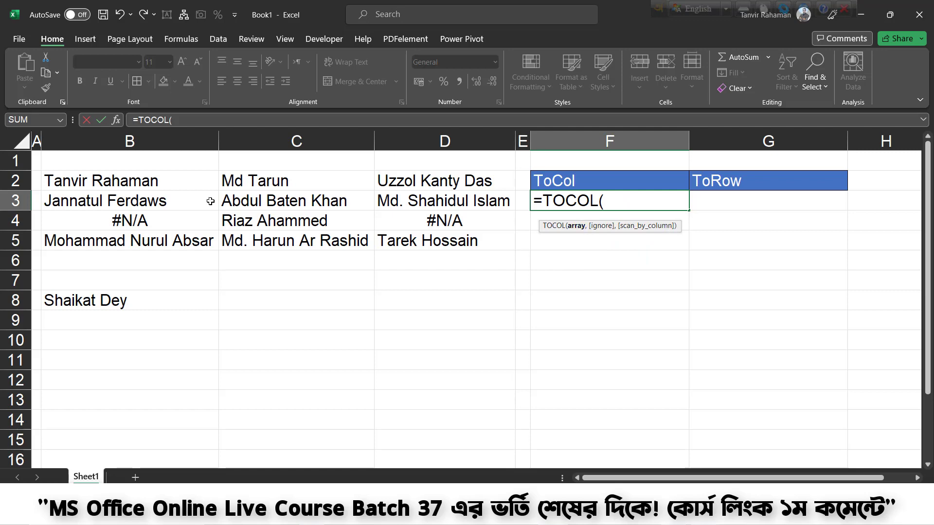
pyautogui.moveTo(98, 181); pyautogui.dragTo(452, 317)
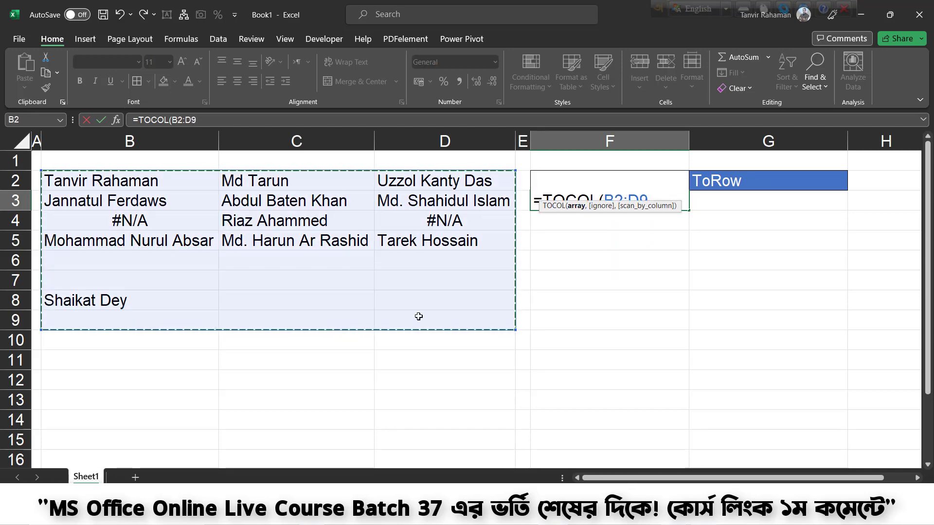
pyautogui.press('Return')
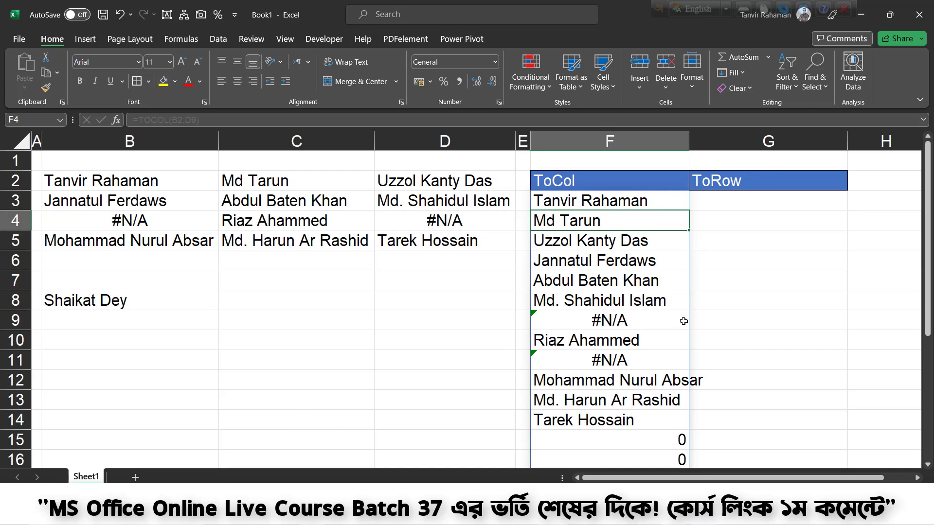
# Examine how the error values and blank source cells carry over into the TOCOL output in column F.
pyautogui.moveTo(684, 300); pyautogui.dragTo(655, 317)
pyautogui.moveTo(698, 345); pyautogui.dragTo(650, 364)
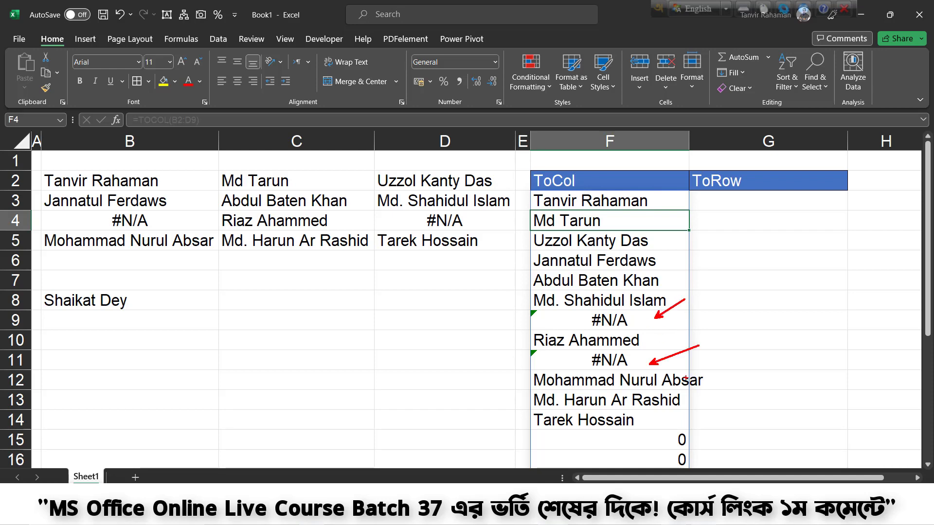
pyautogui.scroll(-3, 641, 379)
pyautogui.scroll(-1, 647, 341)
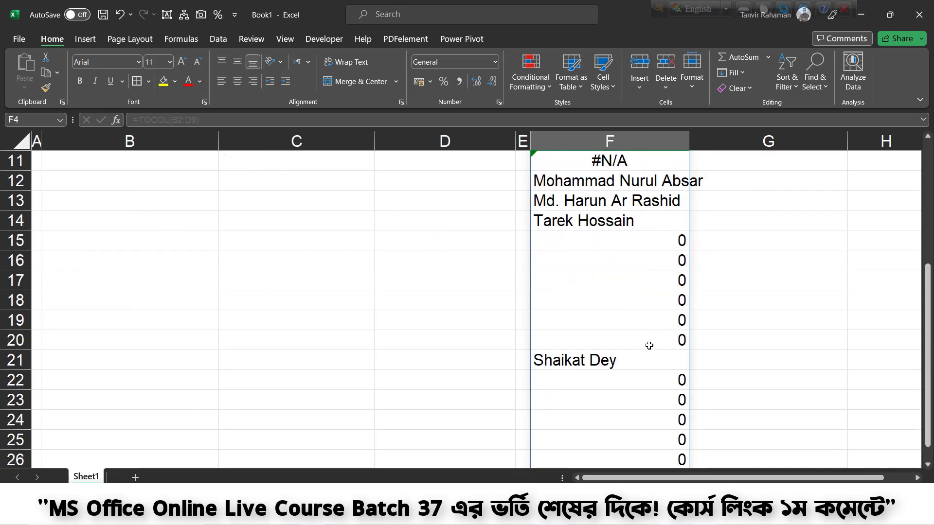
pyautogui.moveTo(657, 331); pyautogui.dragTo(626, 364)
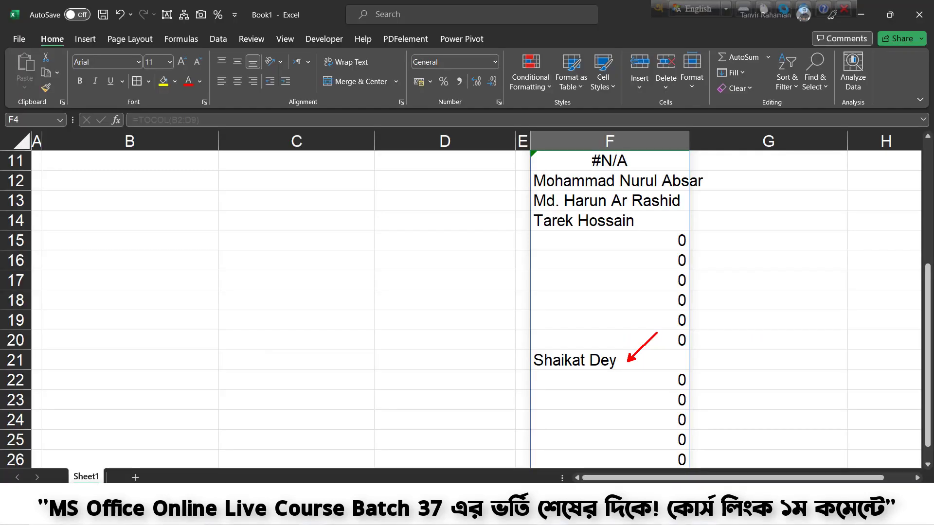
pyautogui.scroll(3, 192, 264)
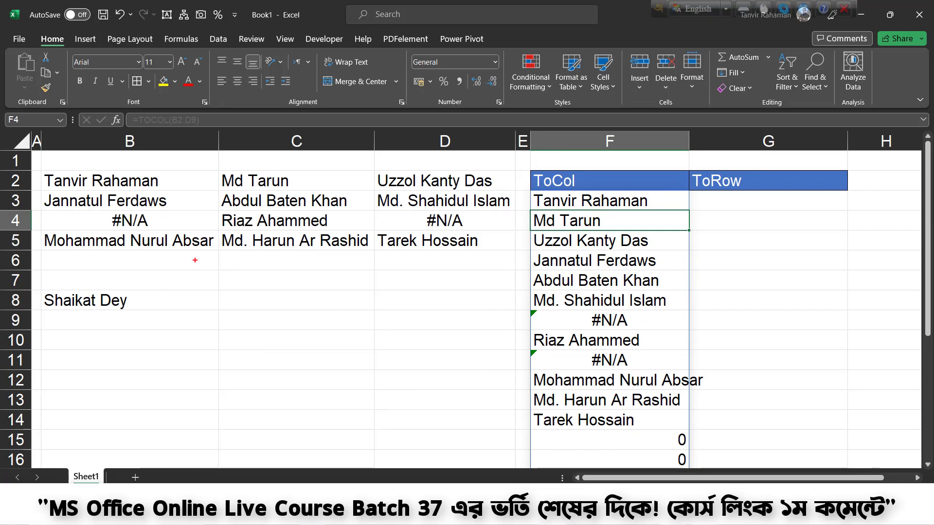
pyautogui.moveTo(198, 253); pyautogui.dragTo(235, 228)
pyautogui.moveTo(204, 274)
pyautogui.mouseDown()
pyautogui.moveTo(230, 255)
pyautogui.moveTo(327, 242)
pyautogui.mouseUp()
pyautogui.moveTo(309, 281); pyautogui.dragTo(344, 257)
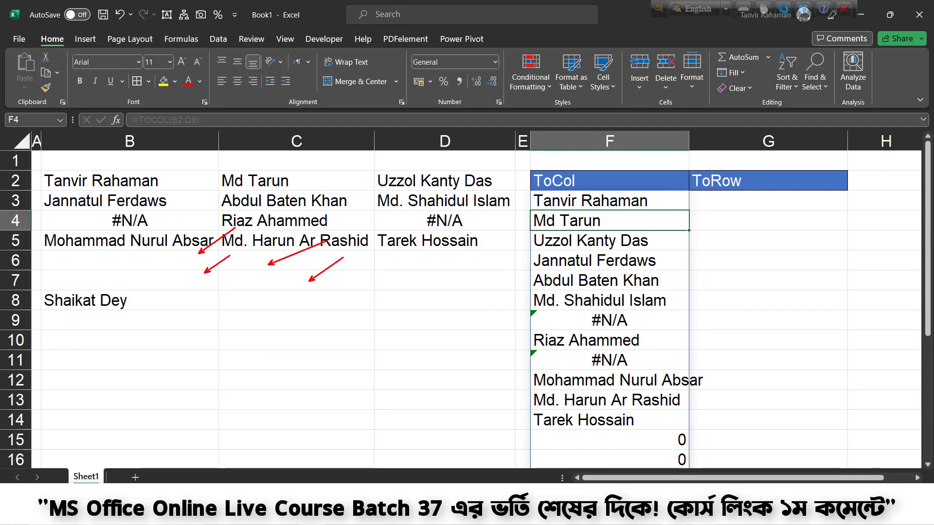
pyautogui.moveTo(413, 247)
pyautogui.mouseDown()
pyautogui.moveTo(384, 264)
pyautogui.moveTo(406, 279)
pyautogui.mouseUp()
pyautogui.press('Escape')
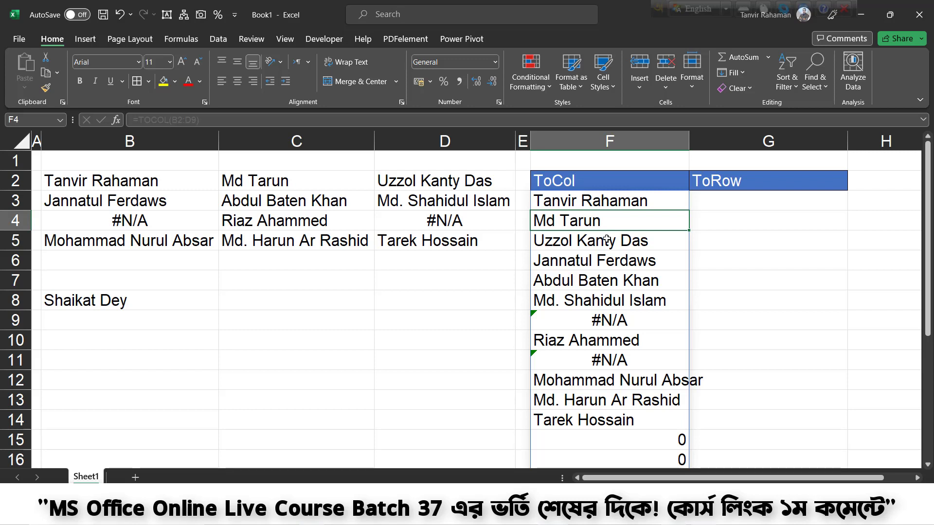
# Replace the formula in F3 with =TOCOL(B2:D8,1) so that blank cells are ignored.
pyautogui.press('Up')
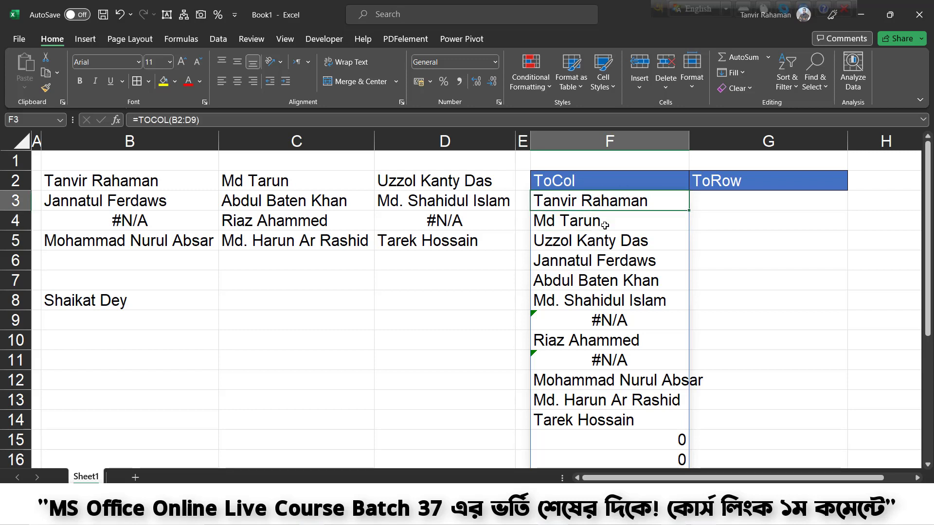
pyautogui.press('Delete')
pyautogui.write('=')
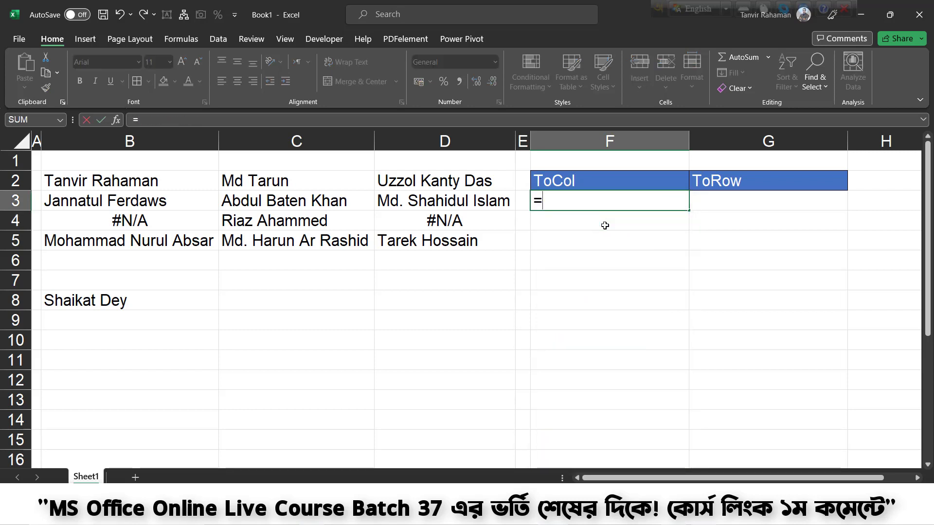
pyautogui.write('tocol')
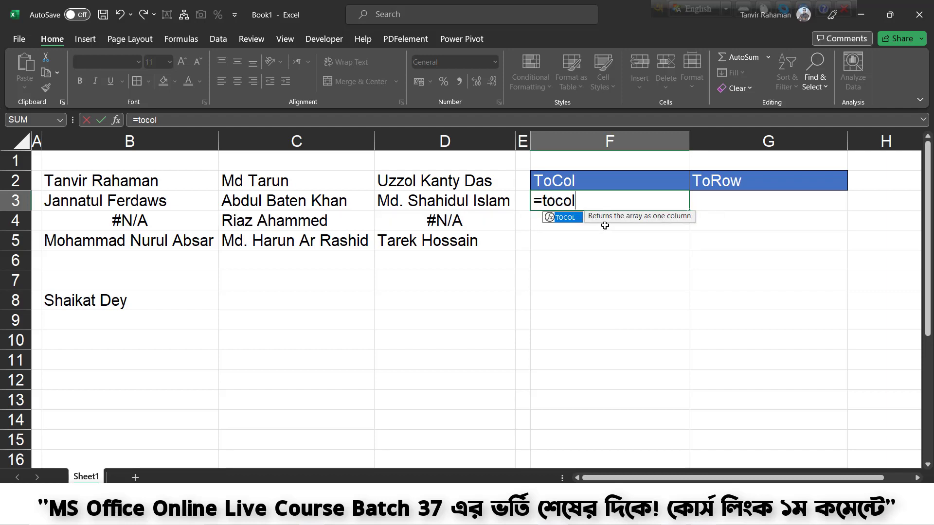
pyautogui.press('Tab')
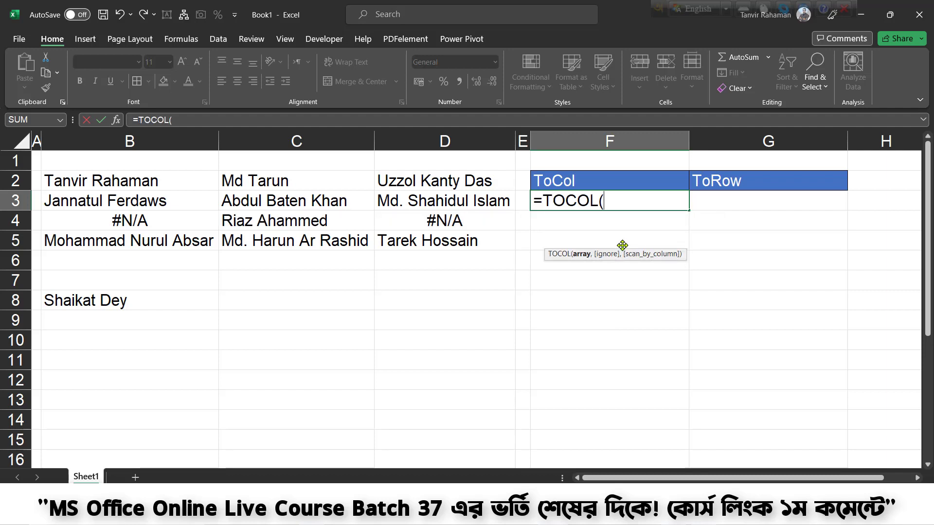
pyautogui.moveTo(129, 180); pyautogui.dragTo(482, 300)
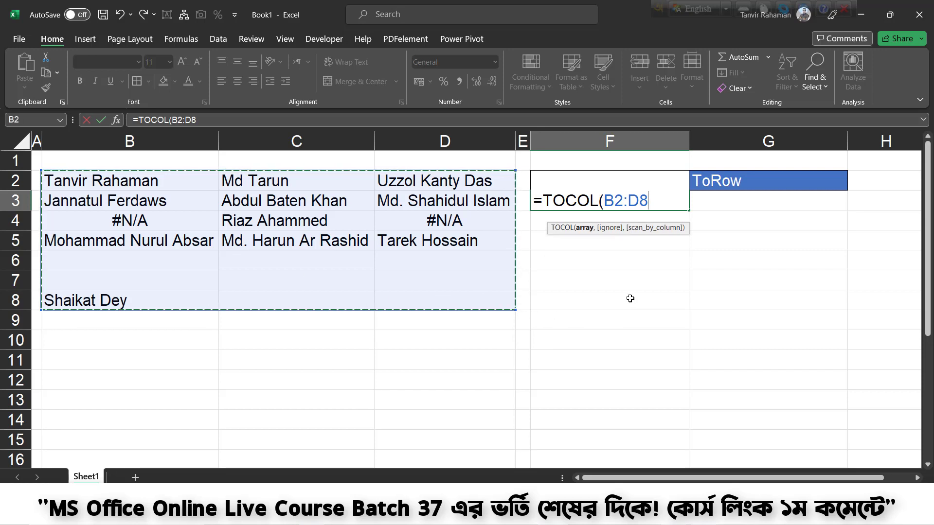
pyautogui.write(',')
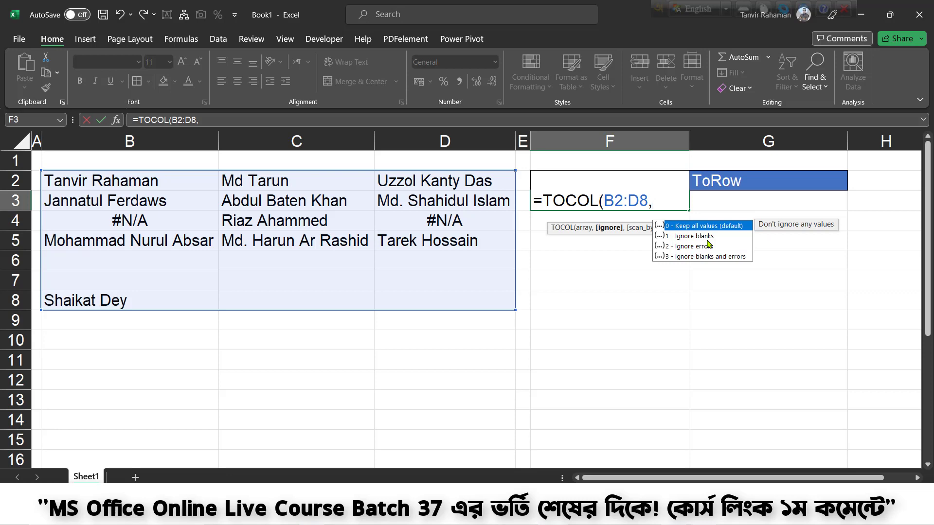
pyautogui.write('1)')
pyautogui.press('Return')
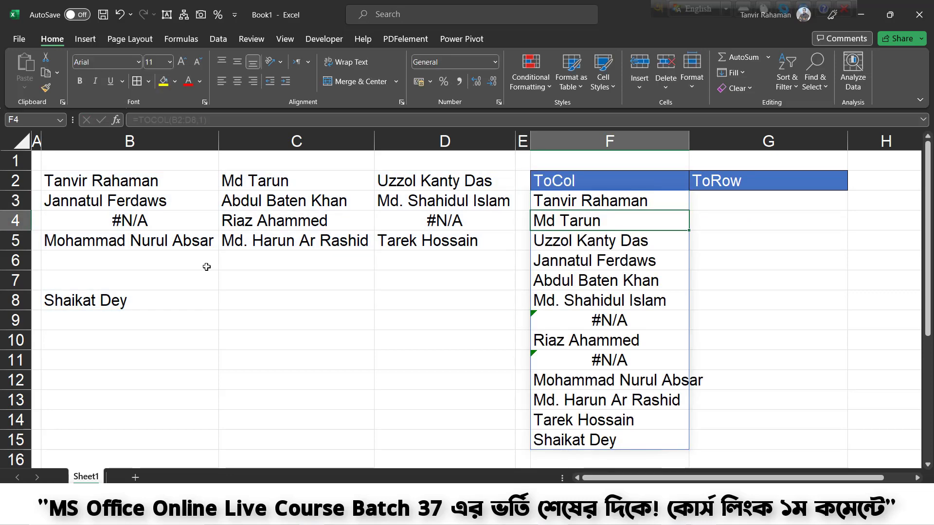
# Compare the blank cells in B6:D8 and the #N/A entries in column F with the blanks-ignored output.
pyautogui.moveTo(228, 239); pyautogui.dragTo(209, 249)
pyautogui.moveTo(263, 262); pyautogui.dragTo(210, 281)
pyautogui.moveTo(313, 244)
pyautogui.mouseDown()
pyautogui.moveTo(299, 249)
pyautogui.moveTo(347, 261)
pyautogui.mouseUp()
pyautogui.moveTo(405, 258); pyautogui.dragTo(421, 253)
pyautogui.moveTo(415, 289); pyautogui.dragTo(433, 281)
pyautogui.moveTo(570, 310); pyautogui.dragTo(631, 326)
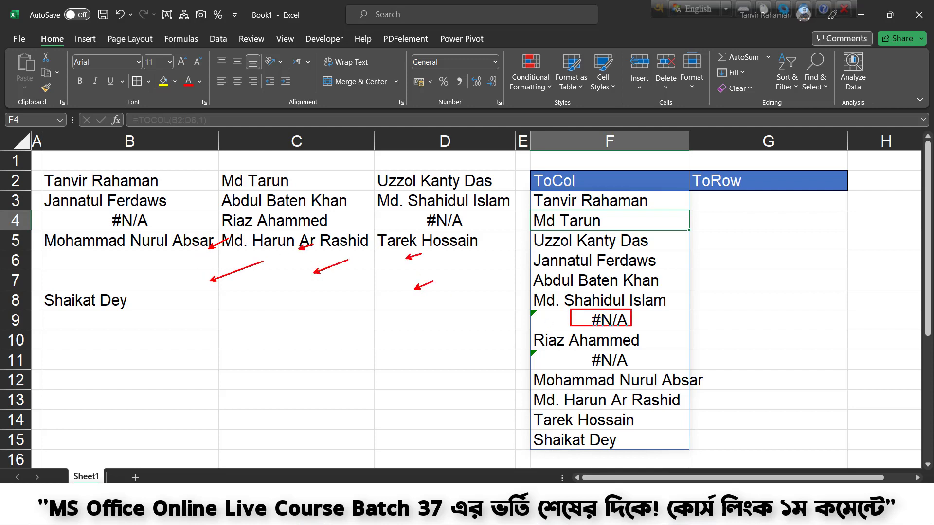
pyautogui.moveTo(586, 354); pyautogui.dragTo(633, 374)
pyautogui.press('Escape')
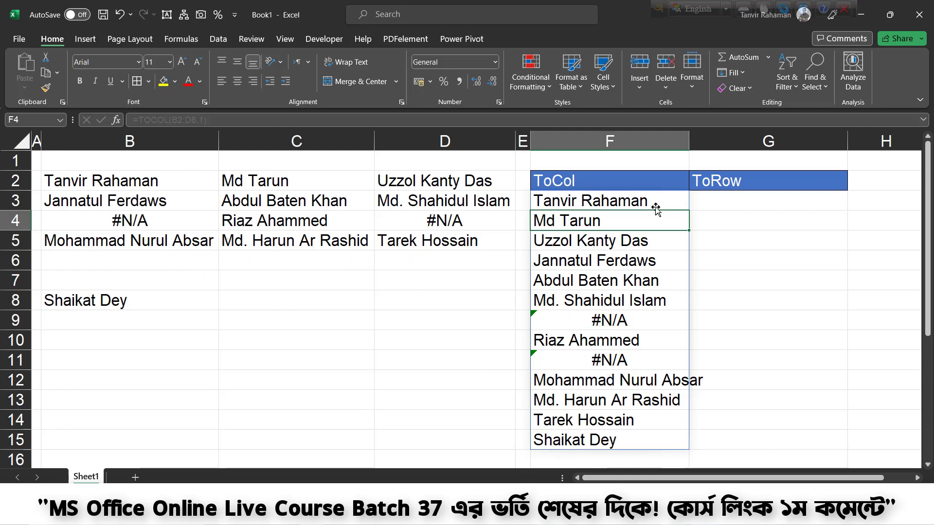
# Change the ignore argument of the TOCOL formula in F3 to 2, Ignore errors.
pyautogui.doubleClick(660, 200)
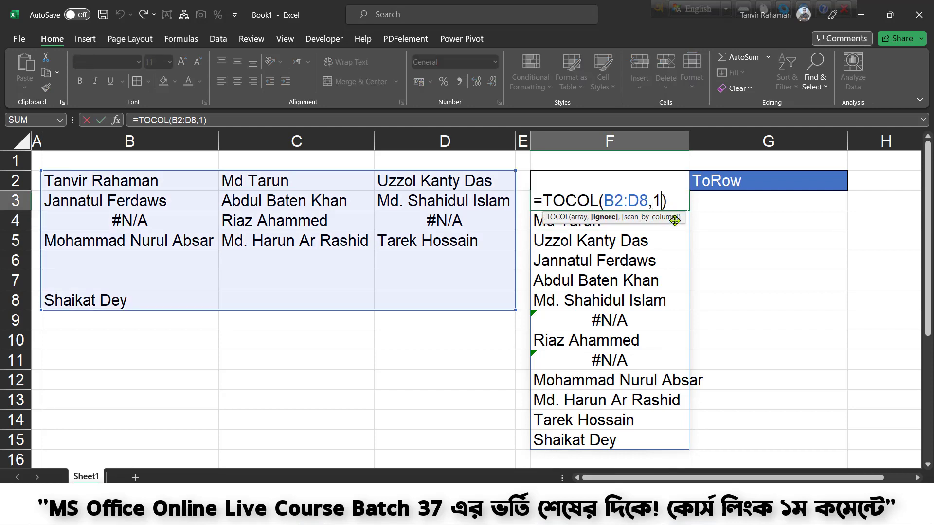
pyautogui.press('BackSpace')
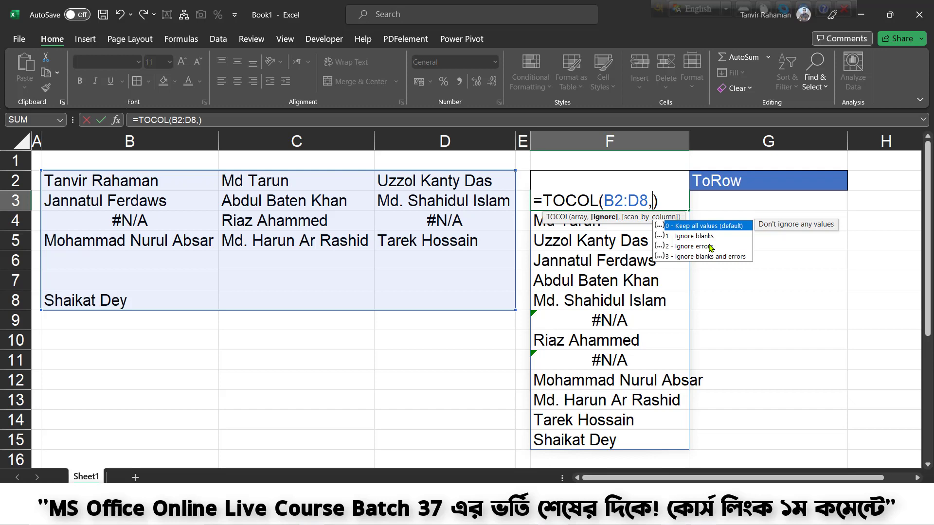
pyautogui.write('2')
pyautogui.press('Return')
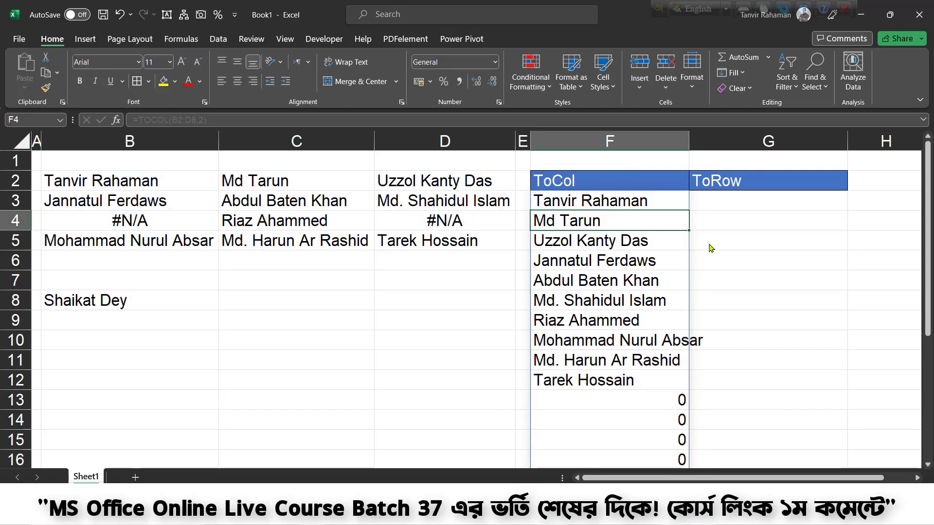
# Examine the errors-ignored output in column F for entries produced by the blank source cells.
pyautogui.scroll(-1, 655, 262)
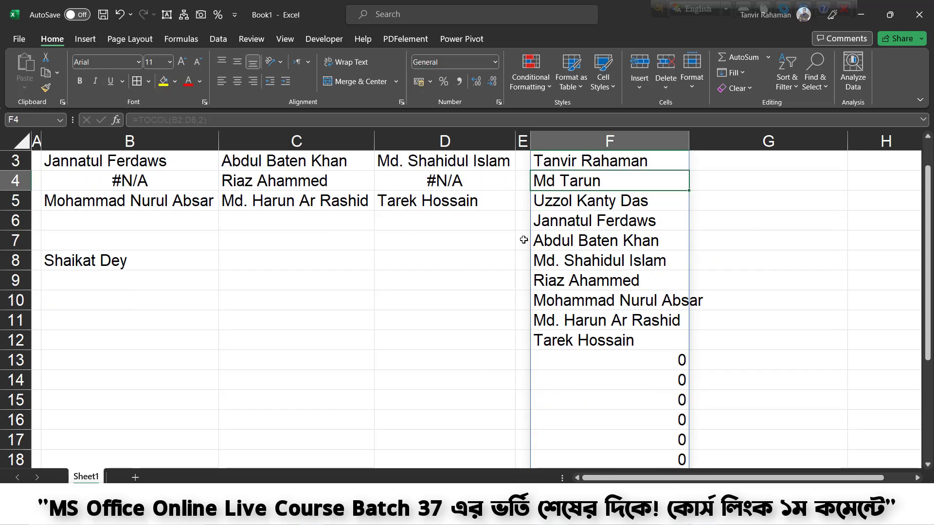
pyautogui.moveTo(261, 187); pyautogui.dragTo(204, 222)
pyautogui.moveTo(266, 219); pyautogui.dragTo(210, 240)
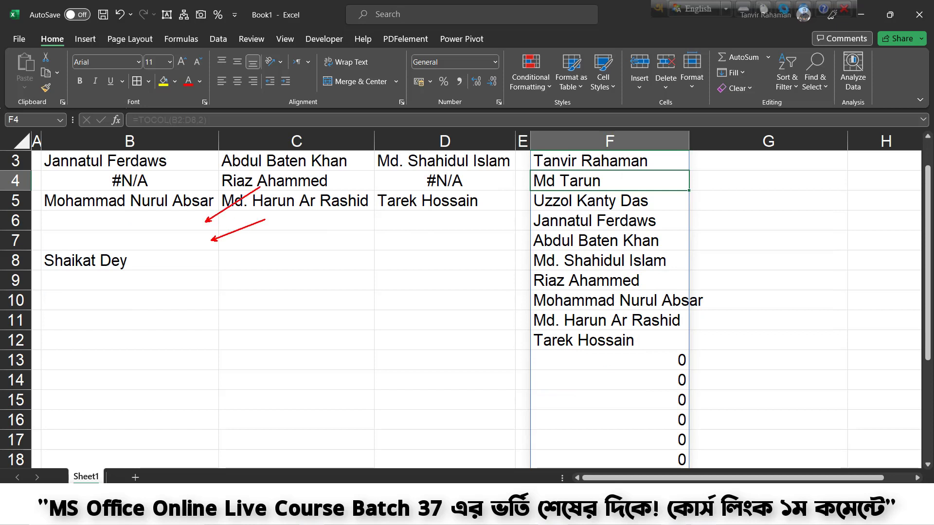
pyautogui.scroll(-2, 631, 286)
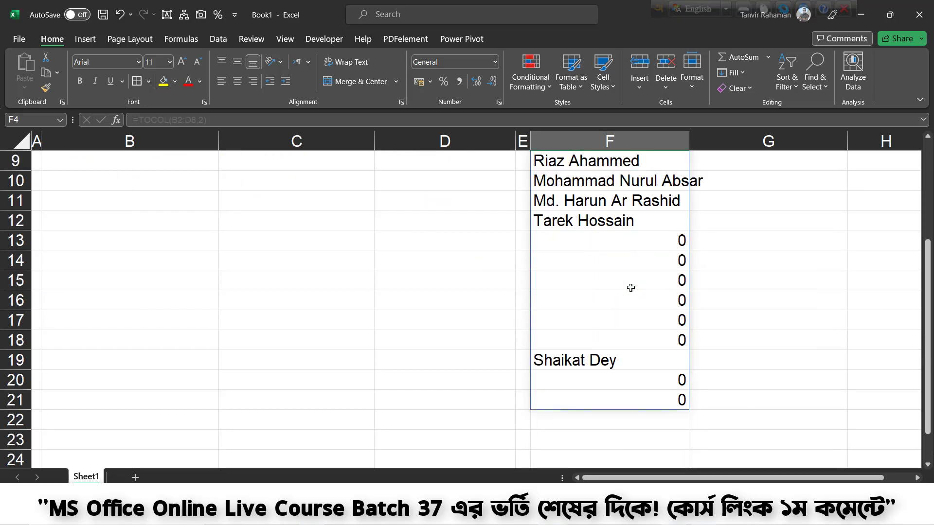
pyautogui.click(564, 357)
pyautogui.moveTo(622, 245); pyautogui.dragTo(625, 334)
pyautogui.click(621, 356)
pyautogui.scroll(3, 633, 364)
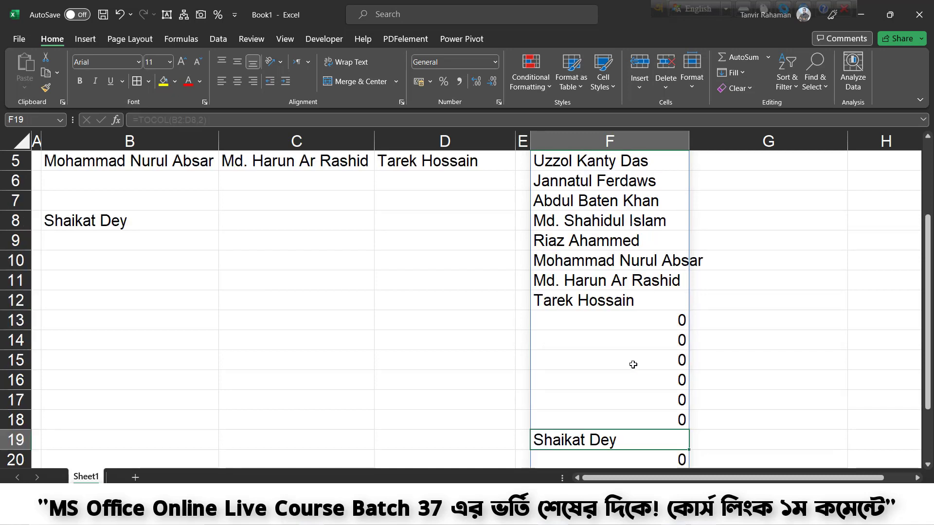
# Set the ignore argument of the TOCOL formula in F3 to 3, Ignore blanks and errors.
pyautogui.click(624, 199)
pyautogui.doubleClick(624, 198)
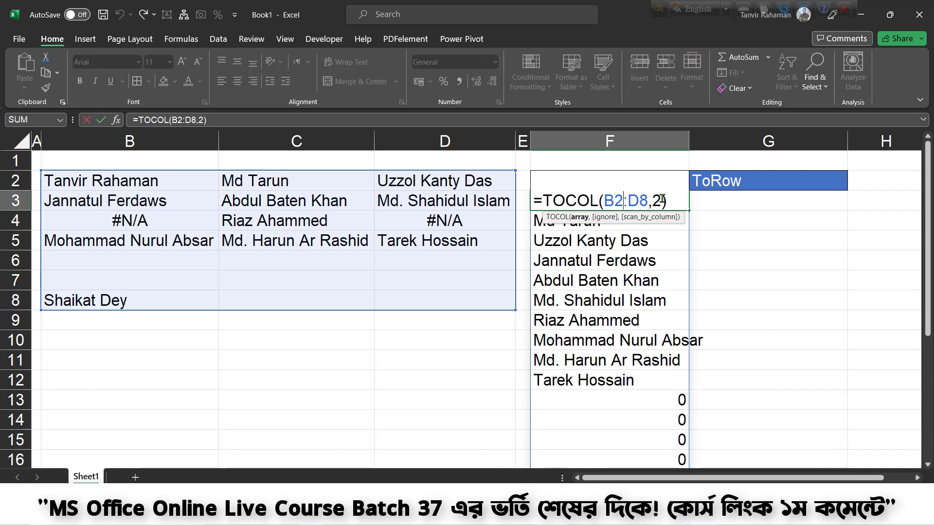
pyautogui.click(663, 200)
pyautogui.press('BackSpace')
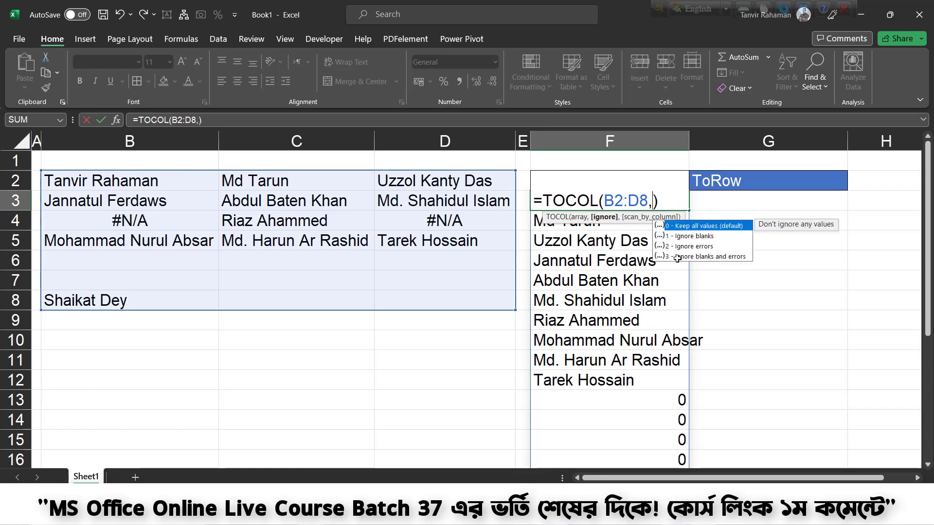
pyautogui.write('3')
pyautogui.press('Return')
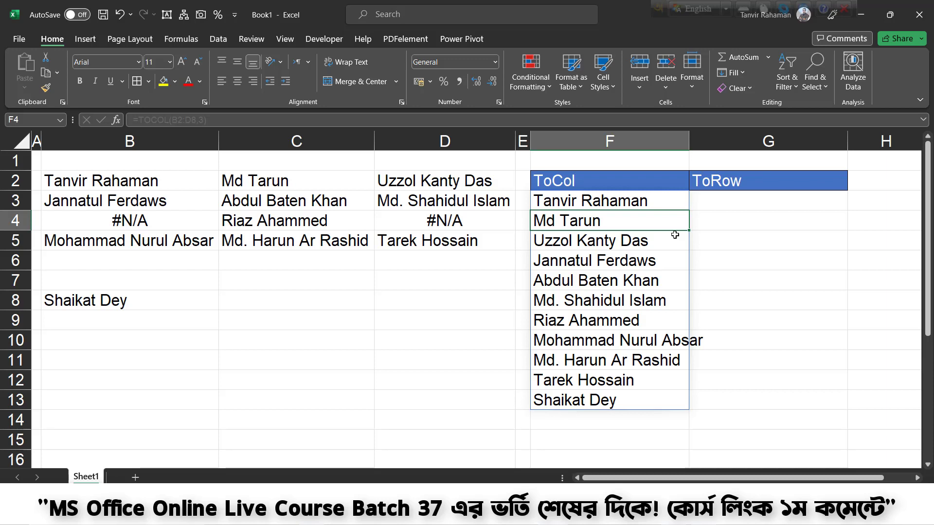
# Open the TOCOL formula in F3 to examine its scan_by_column argument, and close it with its arguments intact.
pyautogui.doubleClick(665, 198)
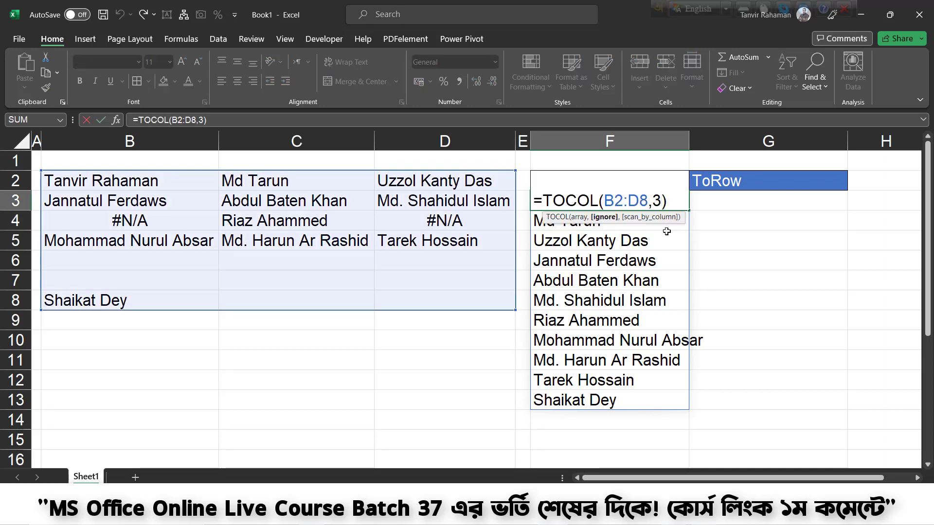
pyautogui.moveTo(665, 261); pyautogui.dragTo(660, 224)
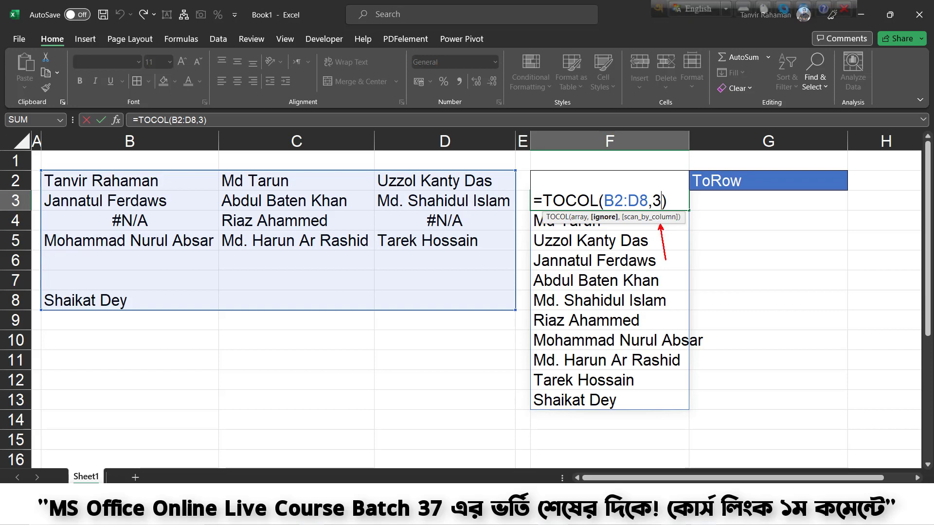
pyautogui.press('Escape')
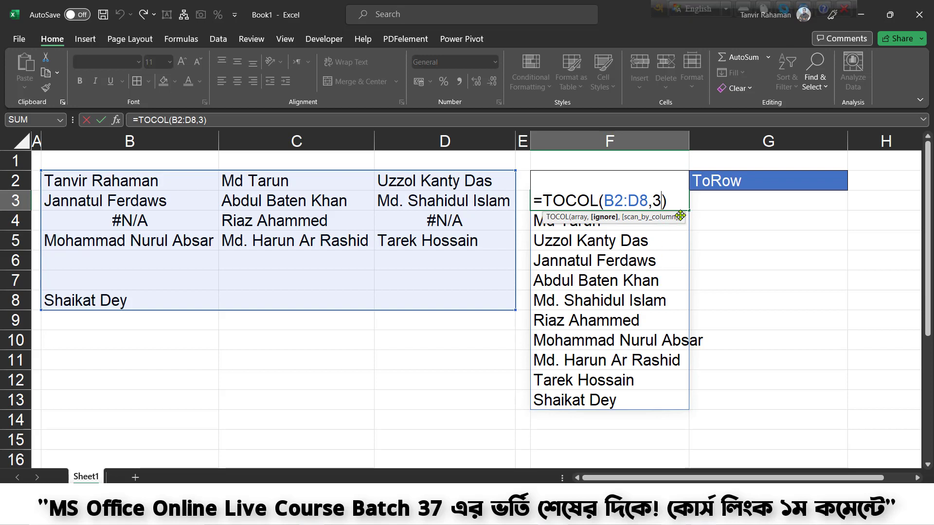
pyautogui.click(673, 200)
pyautogui.press('Return')
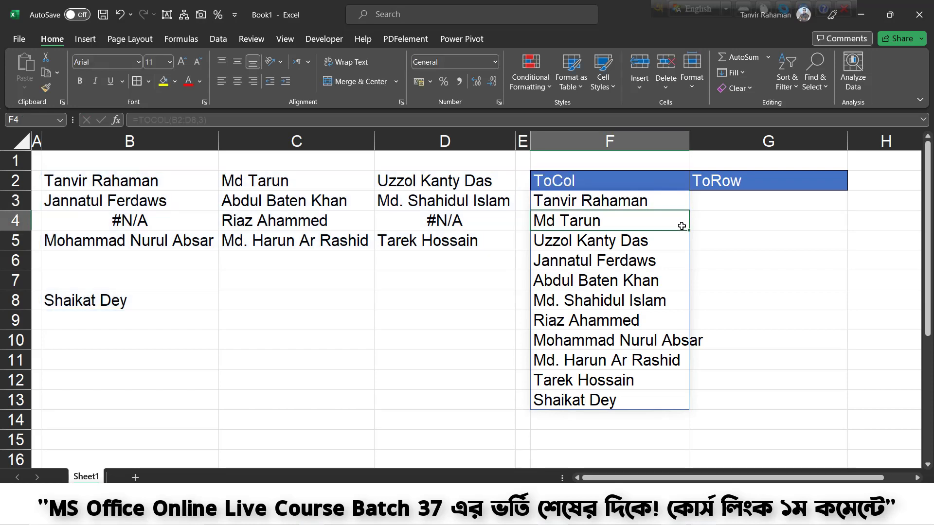
# Compare the row-by-row and column-by-column reading order of the source table with the order of names in column F.
pyautogui.hotkey('ctrl', '2')
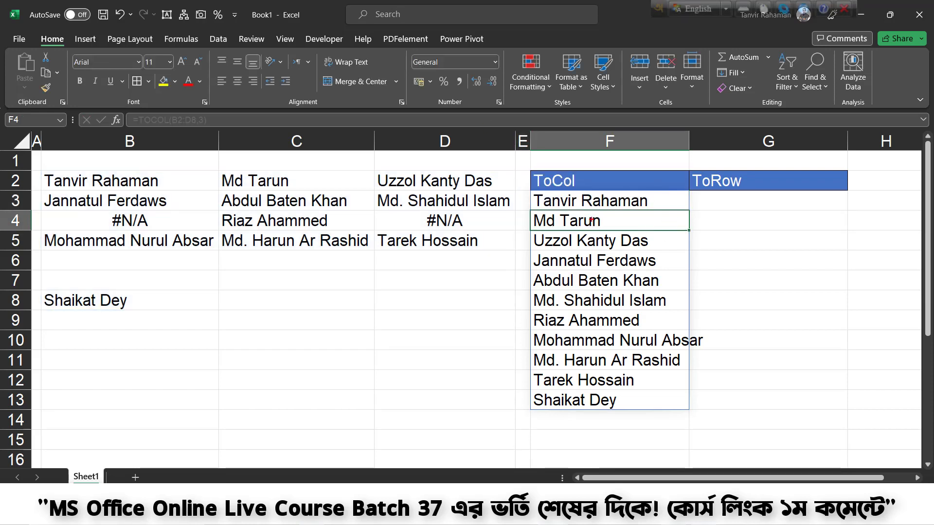
pyautogui.moveTo(530, 193)
pyautogui.mouseDown()
pyautogui.moveTo(609, 244)
pyautogui.moveTo(651, 251)
pyautogui.mouseUp()
pyautogui.moveTo(38, 168)
pyautogui.mouseDown()
pyautogui.moveTo(355, 201)
pyautogui.moveTo(510, 190)
pyautogui.mouseUp()
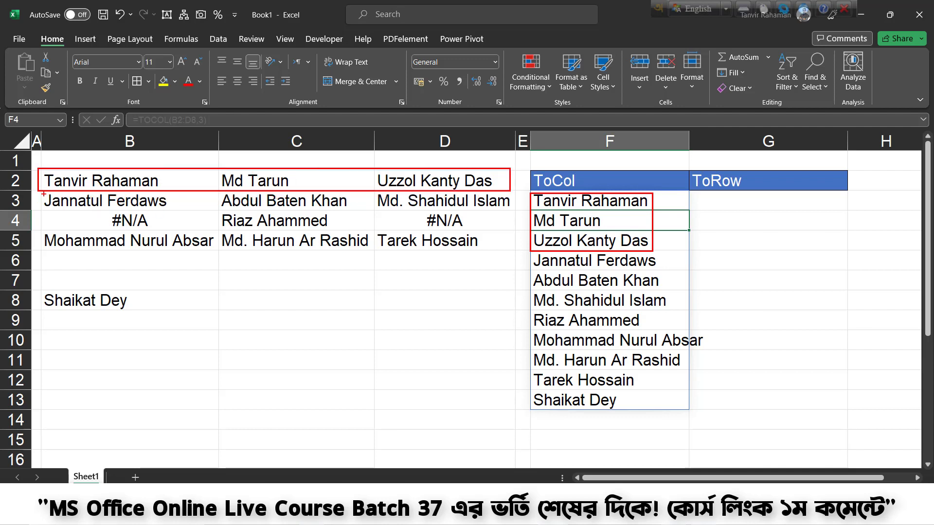
pyautogui.moveTo(43, 194)
pyautogui.mouseDown()
pyautogui.moveTo(514, 238)
pyautogui.moveTo(519, 210)
pyautogui.mouseUp()
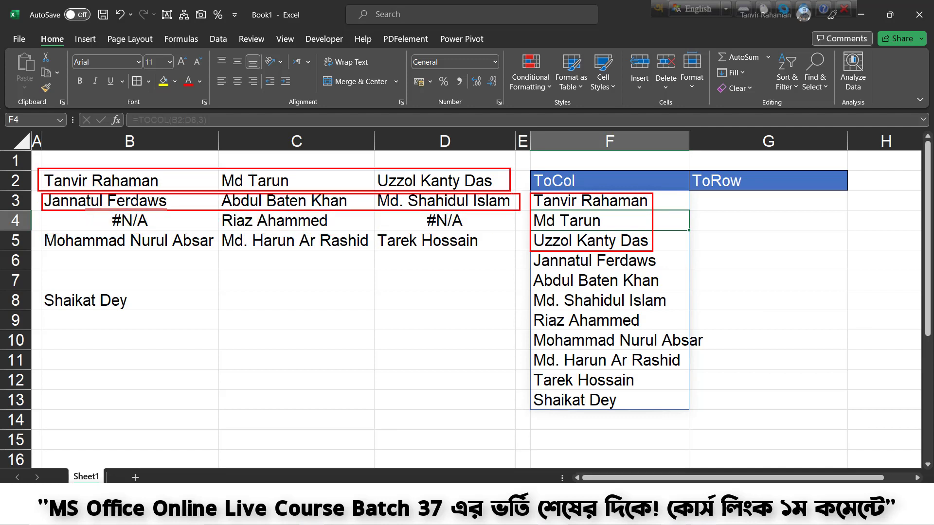
pyautogui.moveTo(85, 211)
pyautogui.mouseDown()
pyautogui.moveTo(467, 238)
pyautogui.moveTo(479, 229)
pyautogui.mouseUp()
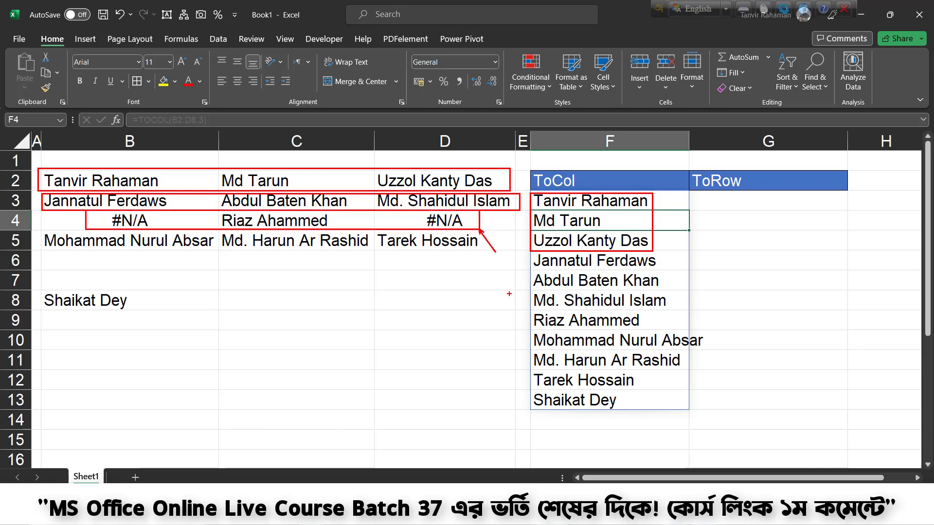
pyautogui.moveTo(66, 168)
pyautogui.mouseDown()
pyautogui.moveTo(93, 262)
pyautogui.moveTo(108, 422)
pyautogui.mouseUp()
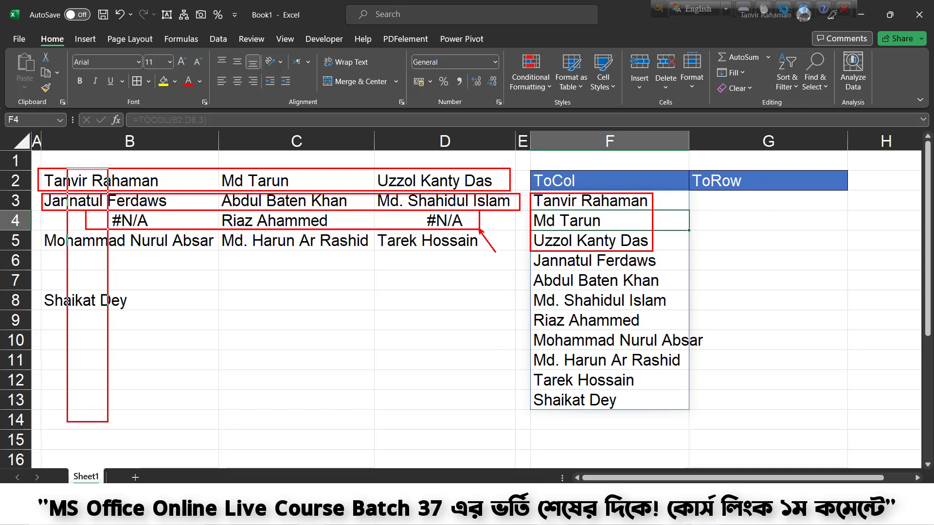
pyautogui.moveTo(216, 167); pyautogui.dragTo(272, 403)
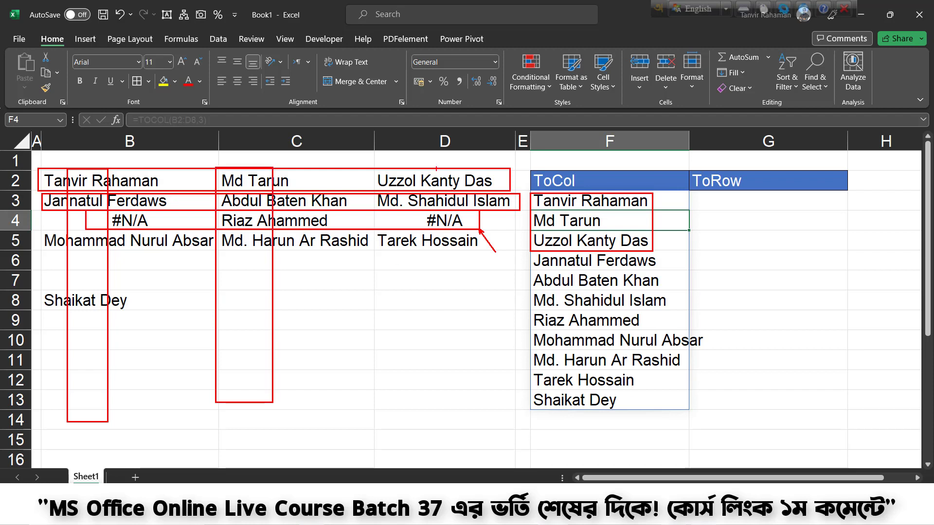
pyautogui.moveTo(426, 148); pyautogui.dragTo(444, 406)
pyautogui.press('Escape')
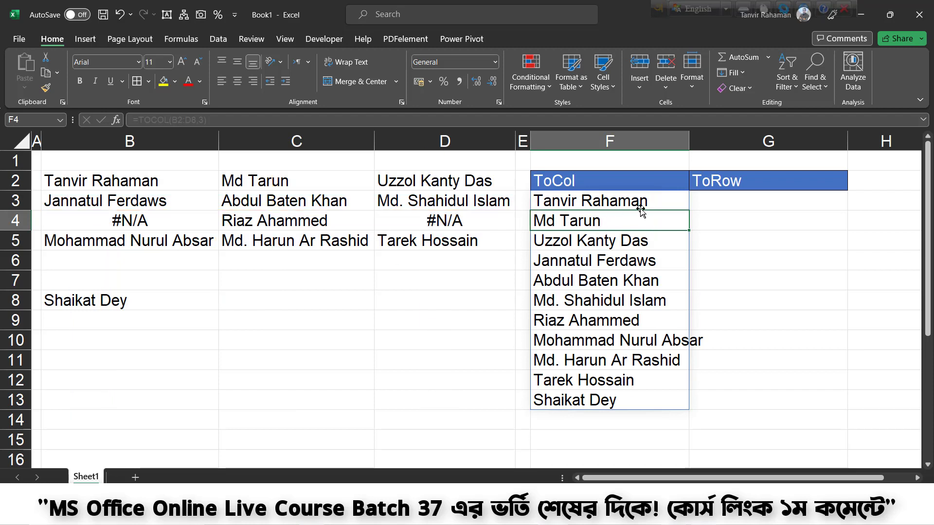
# Add the scan_by_column argument TRUE, Scan by column, to the TOCOL formula in F3.
pyautogui.doubleClick(658, 200)
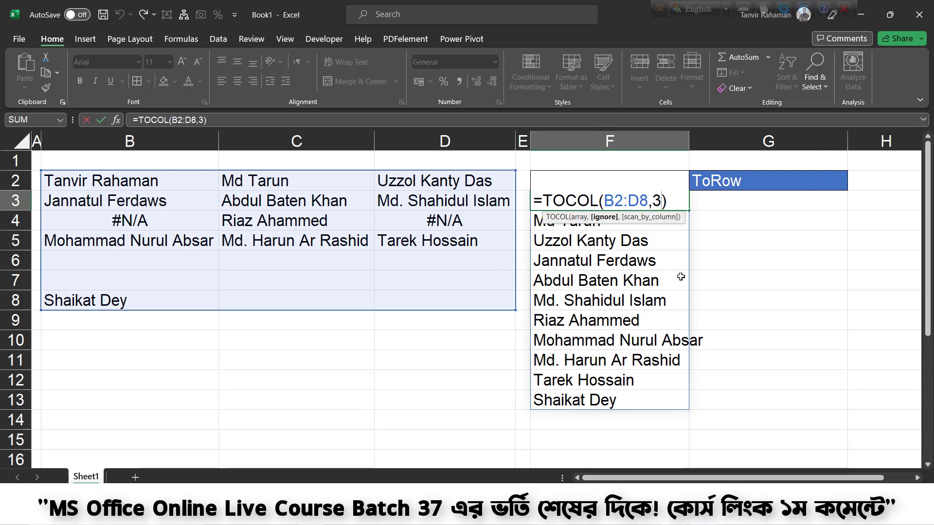
pyautogui.write(',')
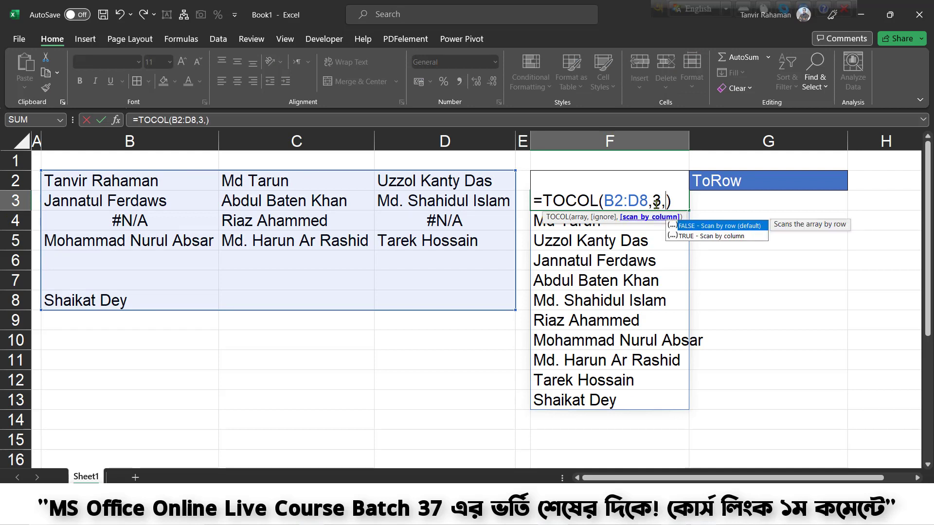
pyautogui.click(697, 237)
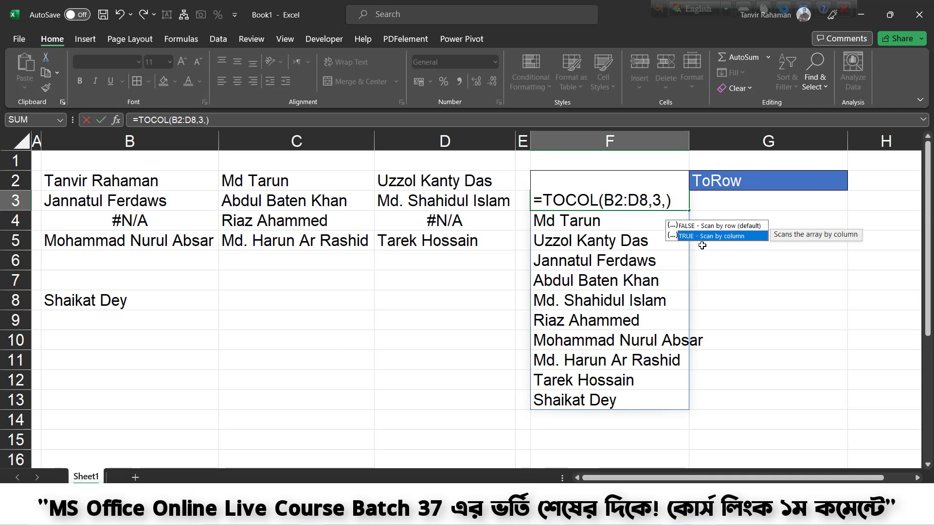
pyautogui.doubleClick(697, 237)
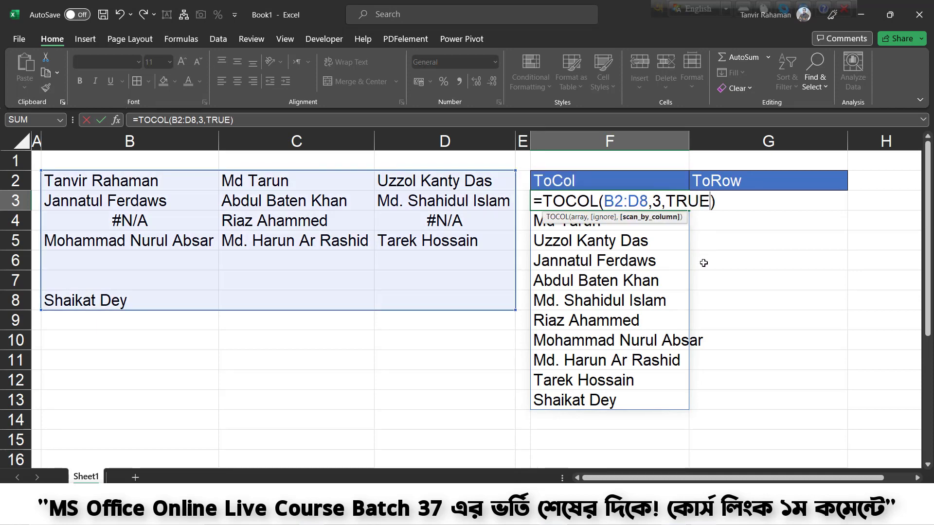
pyautogui.press('Return')
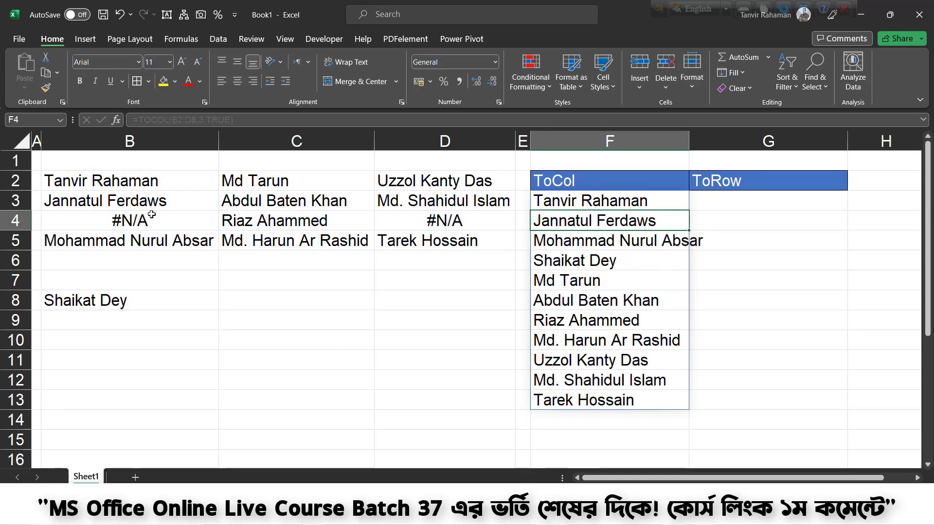
# Compare the names in source column B with the order of the TOCOL output in column F.
pyautogui.moveTo(41, 172); pyautogui.dragTo(120, 263)
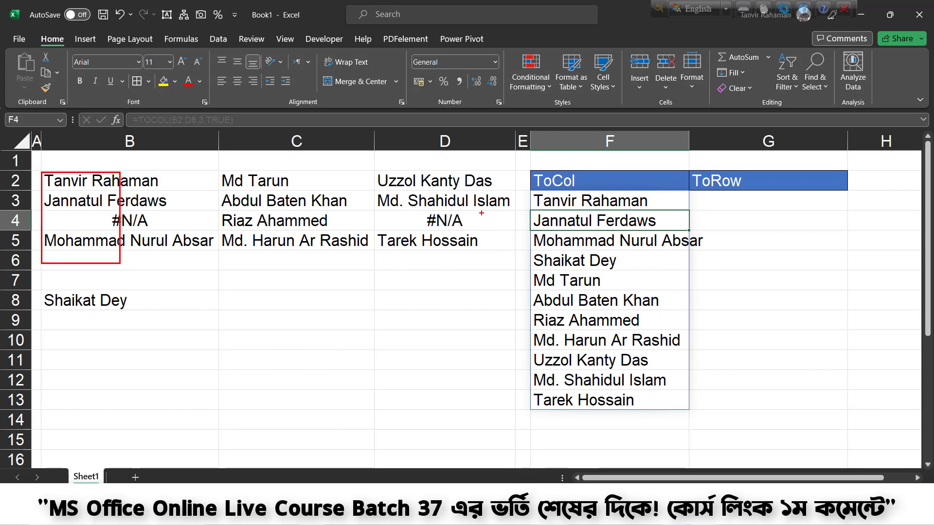
pyautogui.moveTo(519, 193)
pyautogui.mouseDown()
pyautogui.moveTo(643, 398)
pyautogui.moveTo(642, 421)
pyautogui.mouseUp()
pyautogui.moveTo(674, 468); pyautogui.dragTo(642, 419)
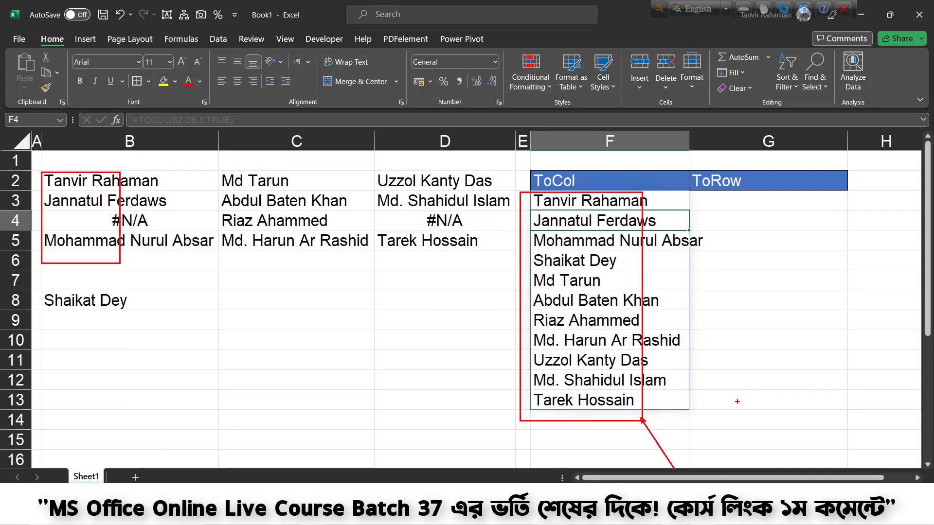
pyautogui.press('Escape')
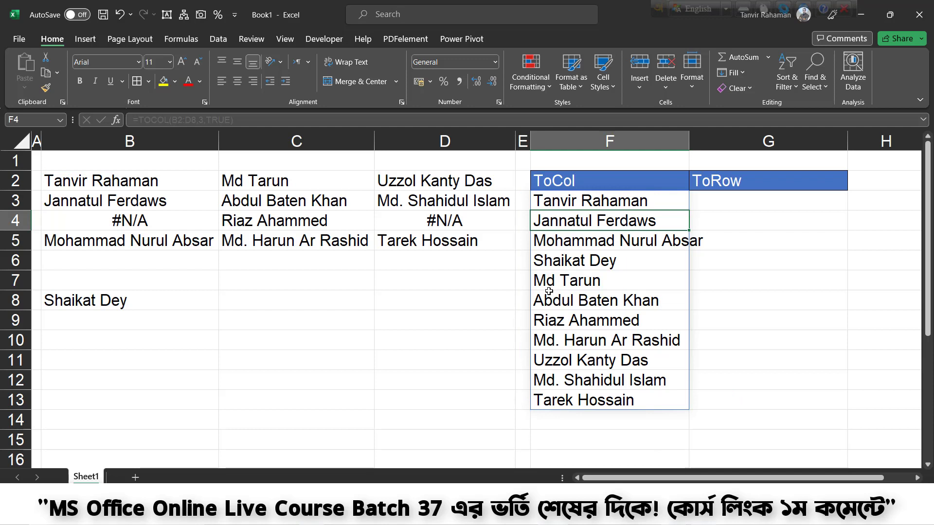
pyautogui.click(756, 208)
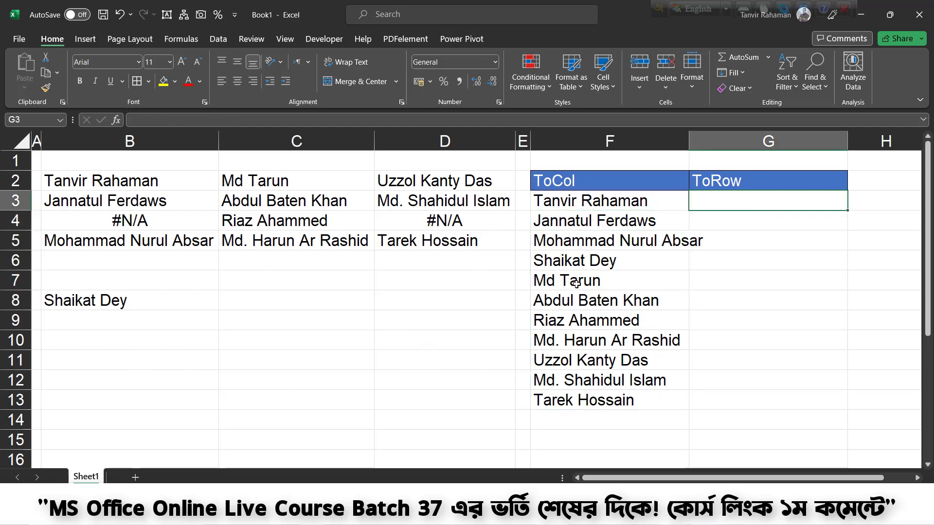
# Delete the TOCOL formula from F3.
pyautogui.click(623, 203)
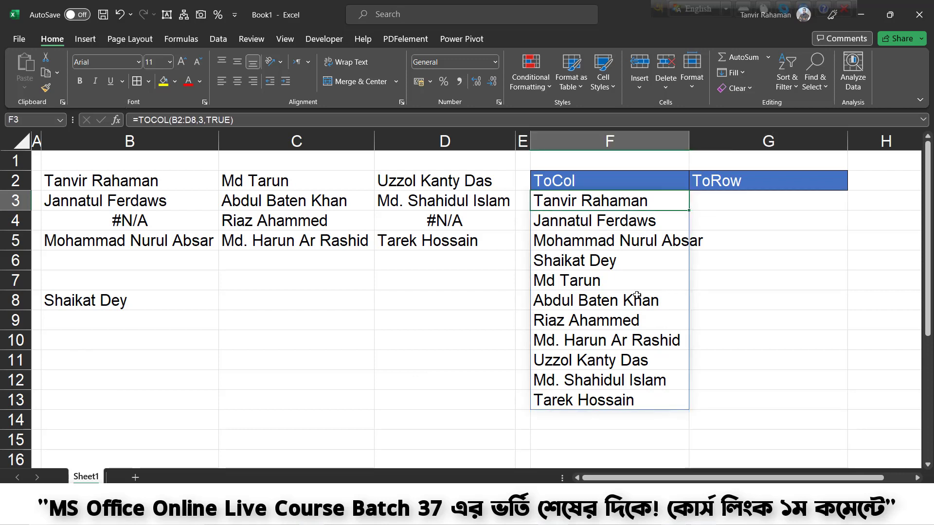
pyautogui.press('Delete')
pyautogui.moveTo(110, 340); pyautogui.dragTo(634, 337)
pyautogui.click(170, 333)
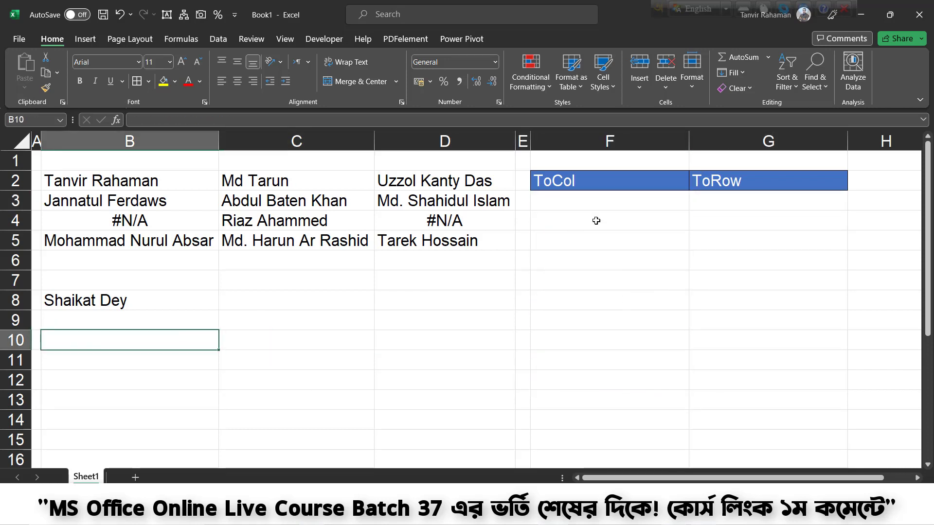
# Move the ToRow header from G2 to B10, below the source table.
pyautogui.click(712, 190)
pyautogui.hotkey('ctrl', 'c')
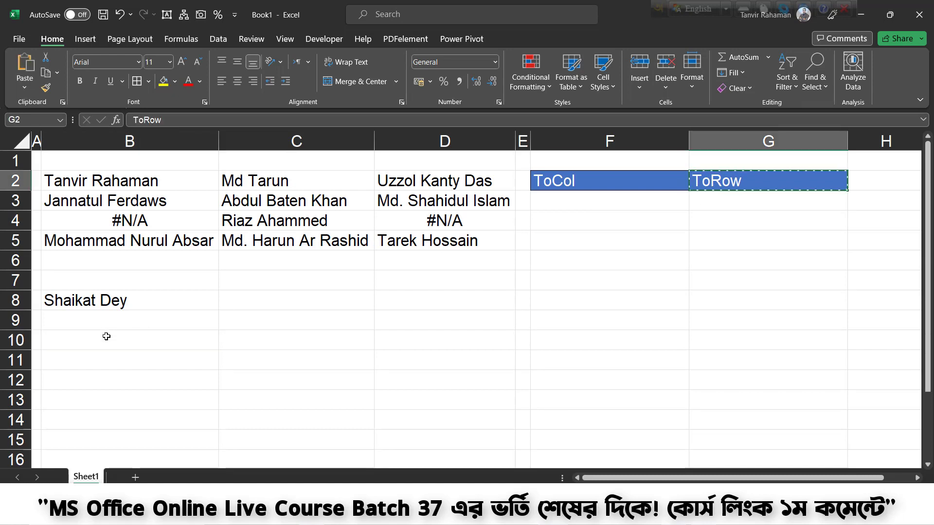
pyautogui.click(199, 342)
pyautogui.hotkey('ctrl', 'v')
# Enter =TOROW(B2:D8) in C10 beside the ToRow header and autofit the width of column E.
pyautogui.click(296, 339)
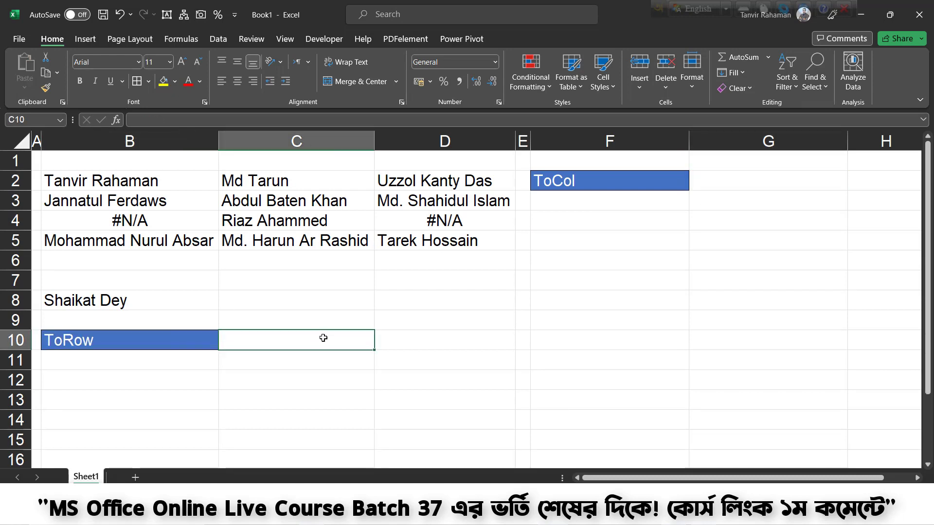
pyautogui.write('=')
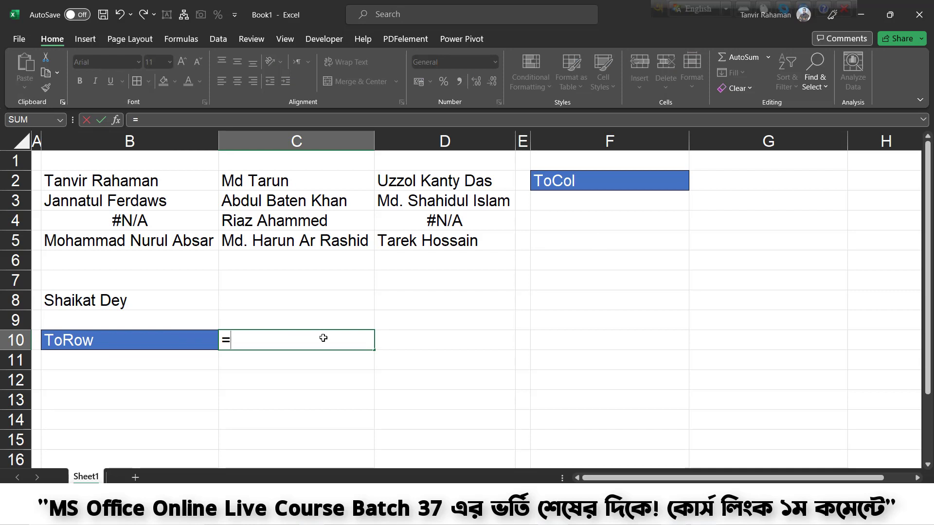
pyautogui.write('to')
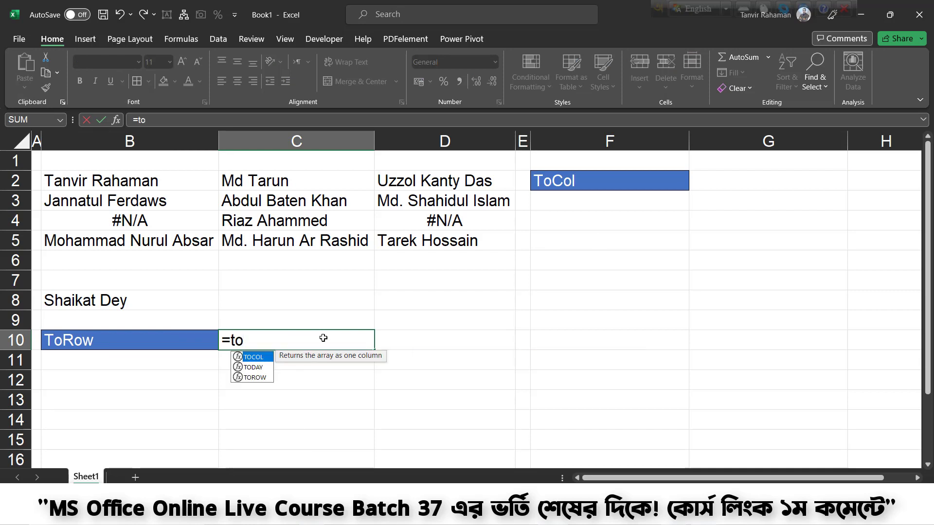
pyautogui.write('row')
pyautogui.press('Tab')
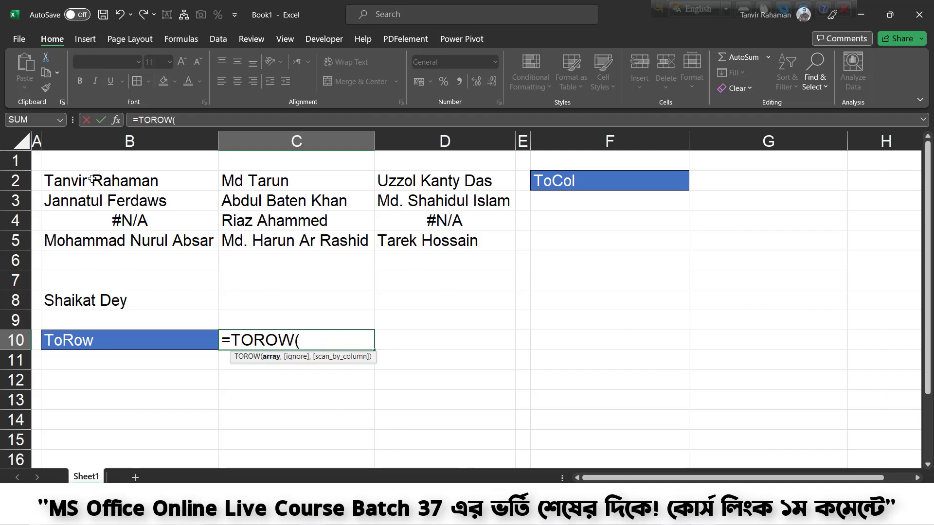
pyautogui.moveTo(92, 180); pyautogui.dragTo(430, 305)
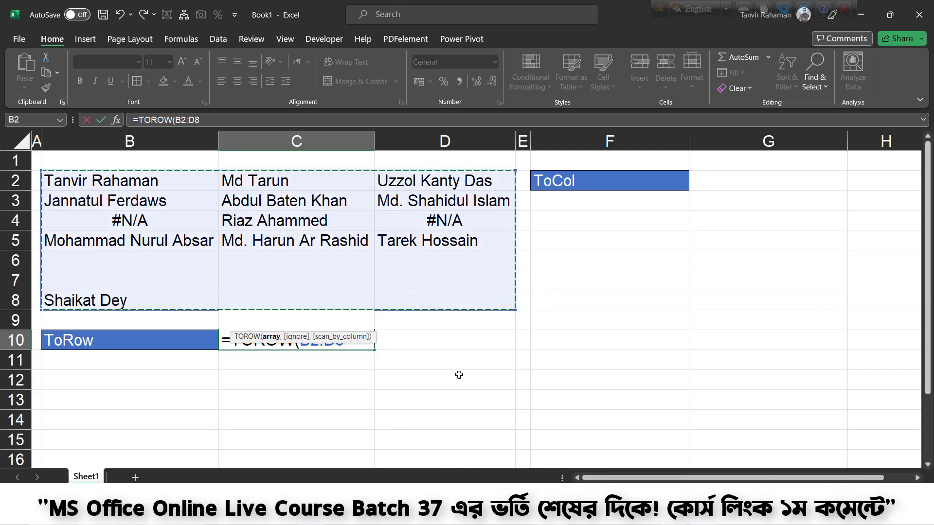
pyautogui.press('Return')
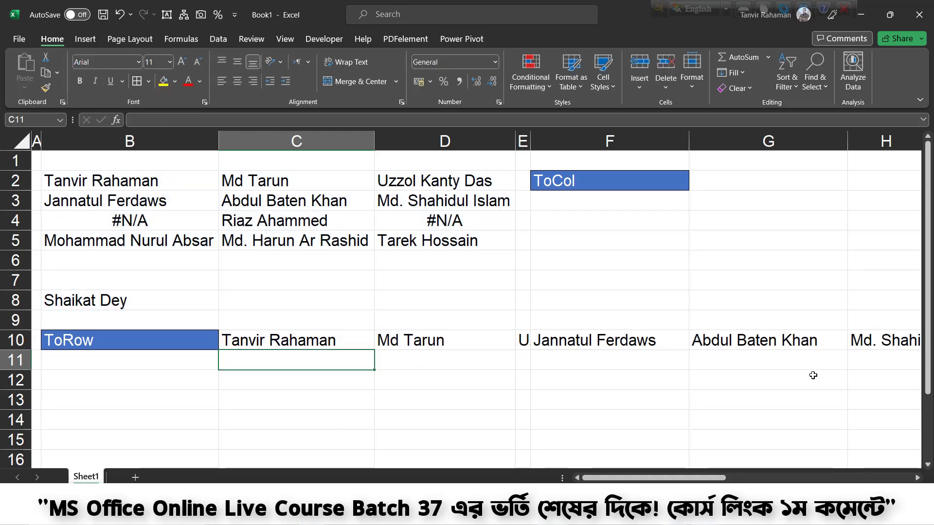
pyautogui.doubleClick(530, 141)
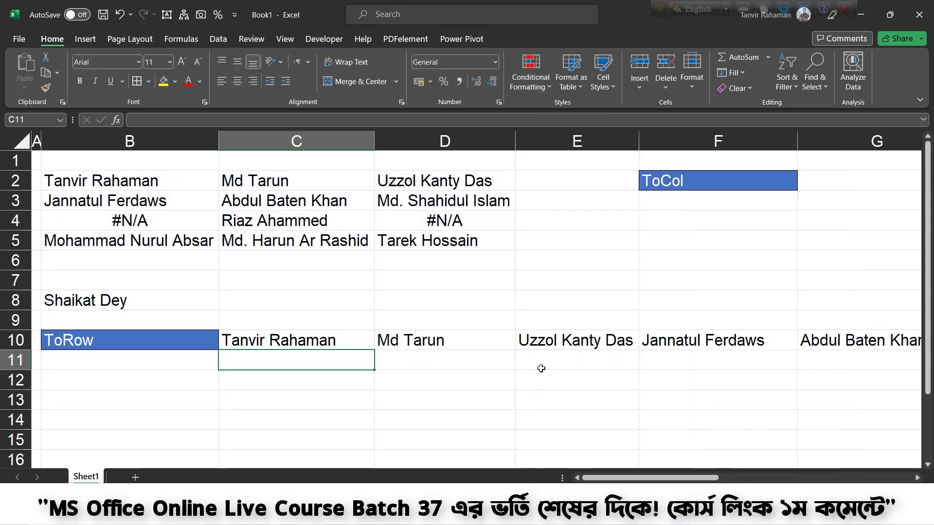
pyautogui.moveTo(671, 481)
pyautogui.mouseDown()
pyautogui.moveTo(862, 480)
pyautogui.moveTo(669, 480)
pyautogui.mouseUp()
# Replace the formula in C10 with =TOROW(B2:D8,3,TRUE) to ignore blanks and errors and scan by column.
pyautogui.click(340, 346)
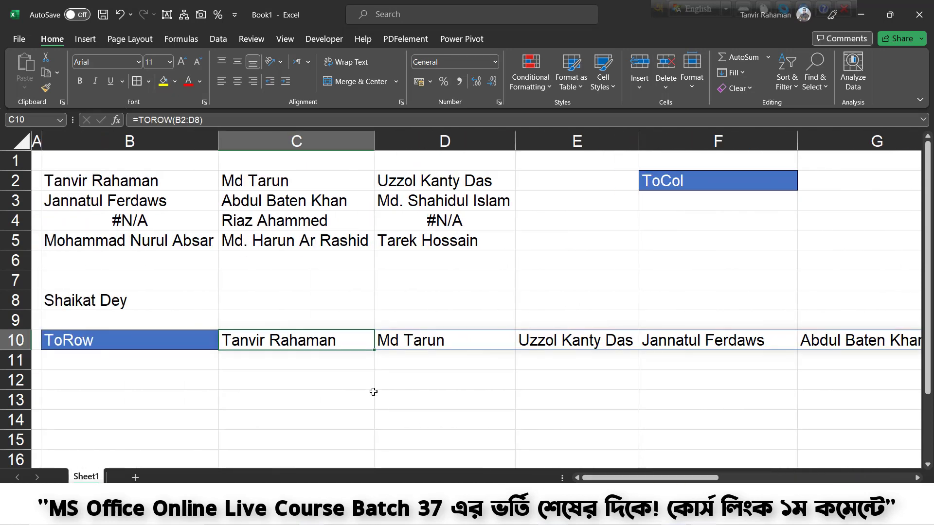
pyautogui.press('Delete')
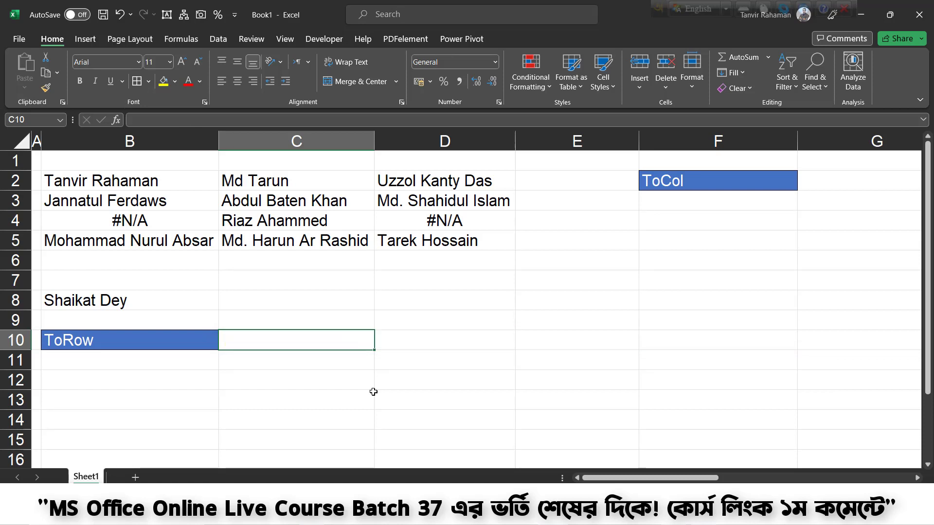
pyautogui.write('=to')
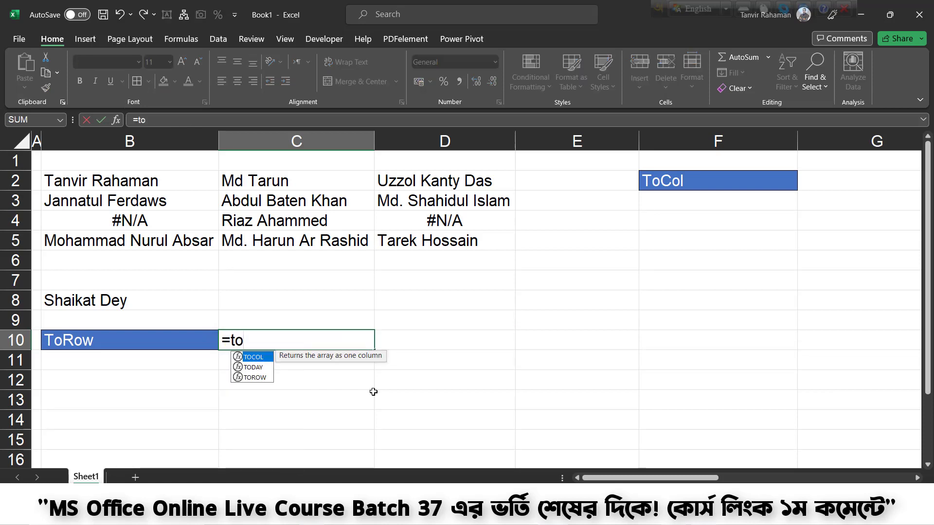
pyautogui.write('ro')
pyautogui.press('Tab')
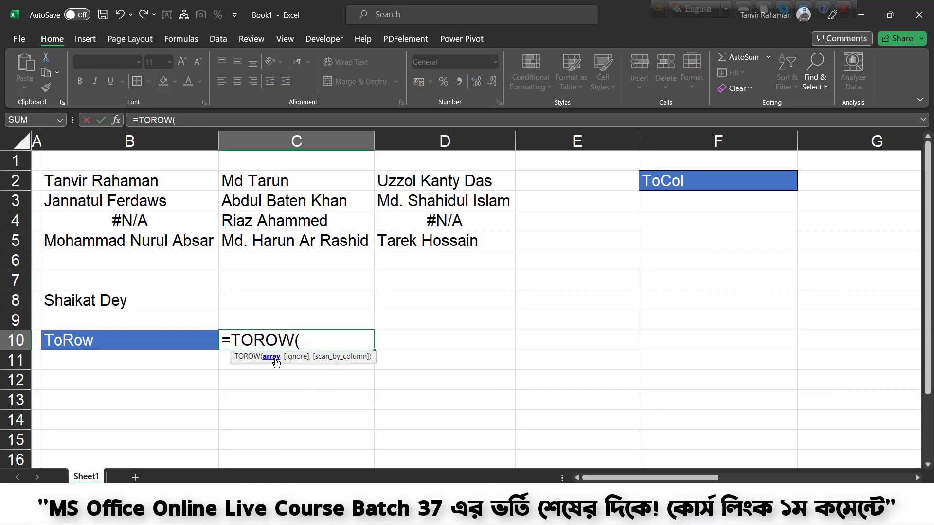
pyautogui.moveTo(133, 187); pyautogui.dragTo(423, 294)
pyautogui.write(',')
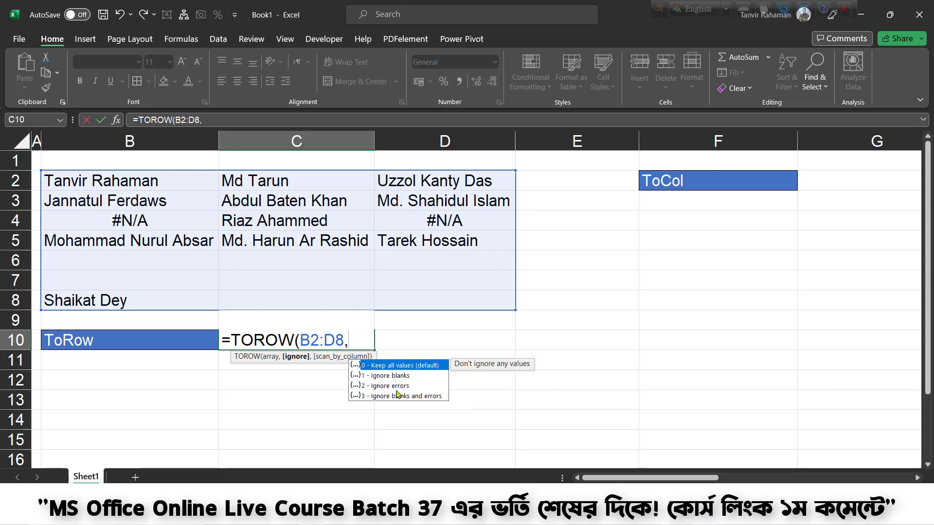
pyautogui.write('3,')
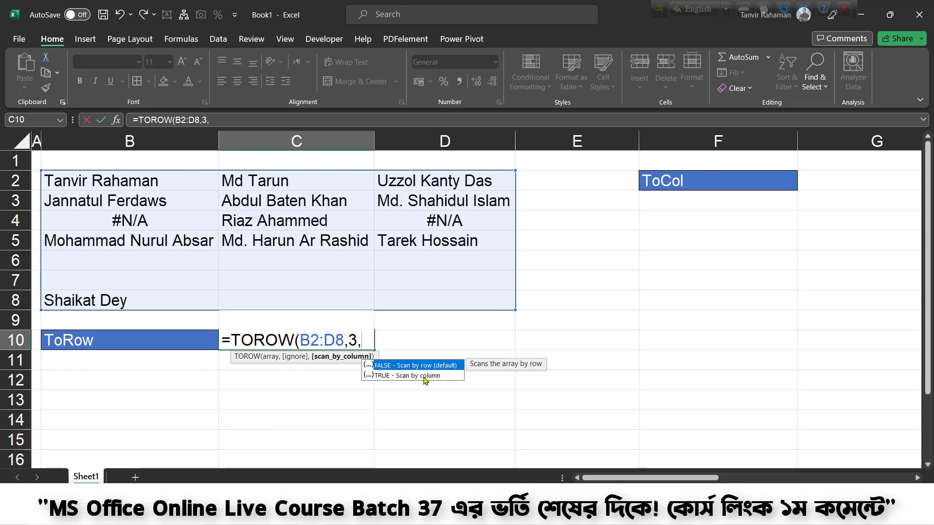
pyautogui.doubleClick(425, 379)
pyautogui.write(')')
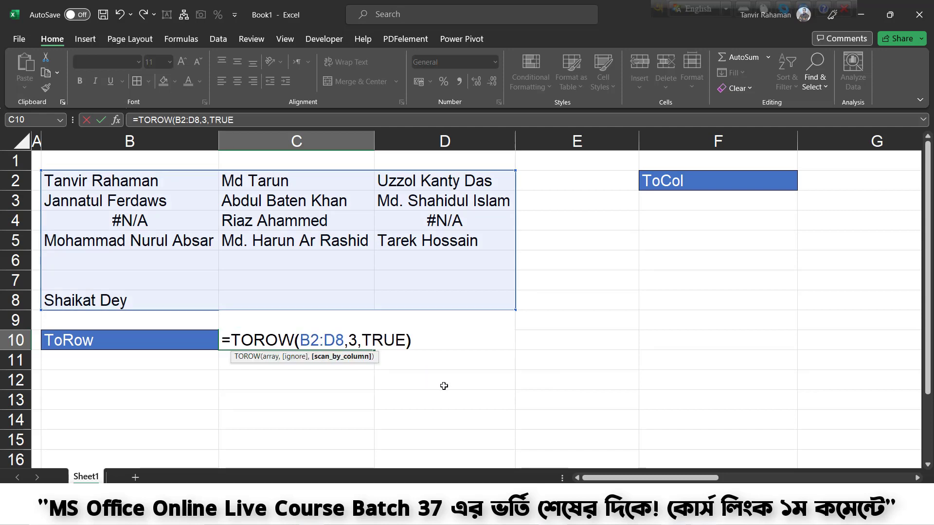
pyautogui.press('Return')
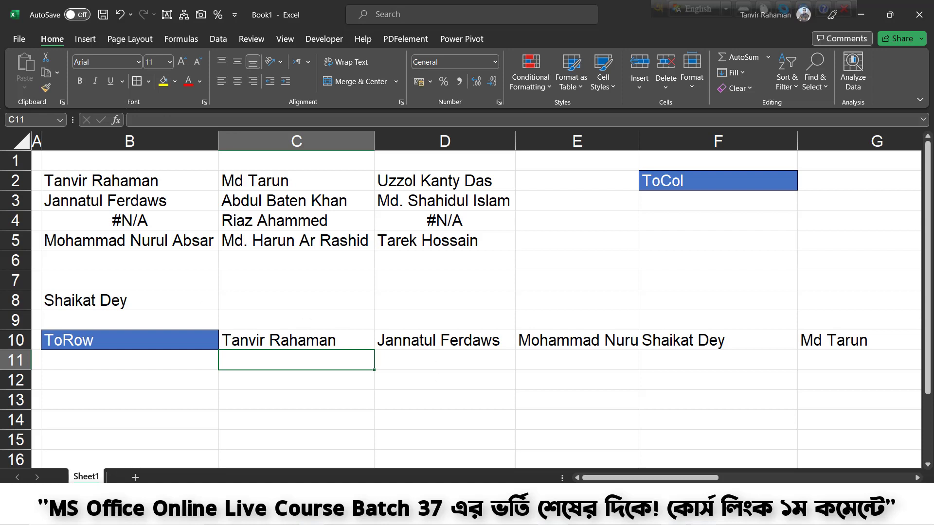
# Compare source columns B, C and D with the order of the names in the TOROW output in row 10.
pyautogui.moveTo(42, 167)
pyautogui.mouseDown()
pyautogui.moveTo(152, 290)
pyautogui.moveTo(152, 310)
pyautogui.mouseUp()
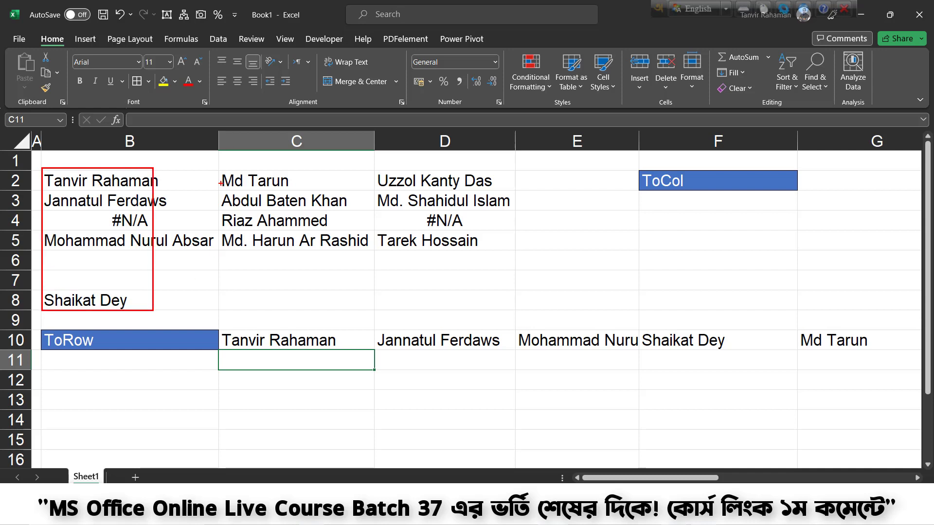
pyautogui.moveTo(222, 183); pyautogui.dragTo(293, 287)
pyautogui.moveTo(374, 166); pyautogui.dragTo(432, 270)
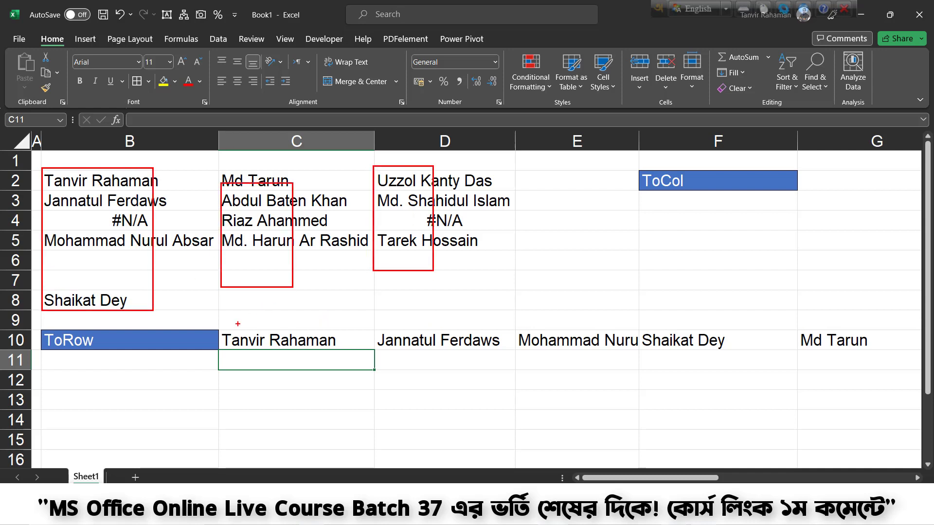
pyautogui.moveTo(226, 322)
pyautogui.mouseDown()
pyautogui.moveTo(374, 359)
pyautogui.moveTo(757, 358)
pyautogui.moveTo(811, 409)
pyautogui.mouseUp()
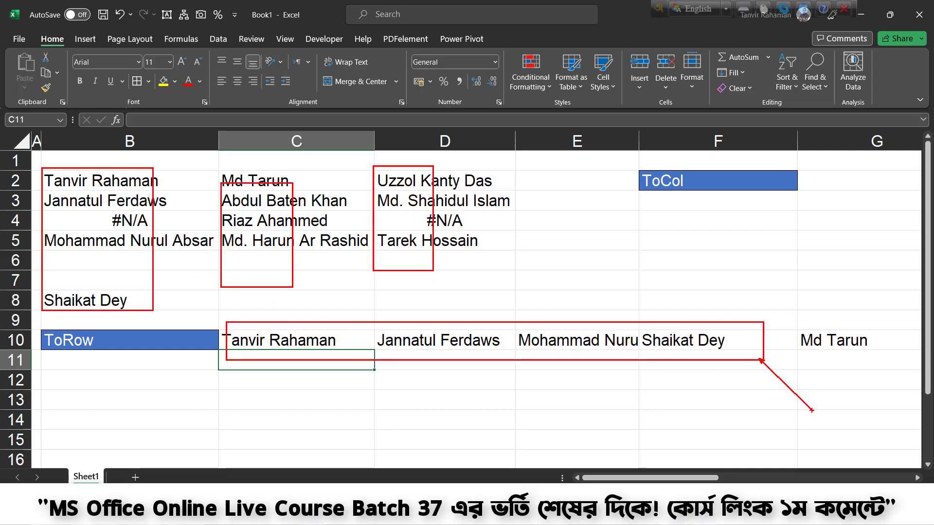
pyautogui.click(488, 391)
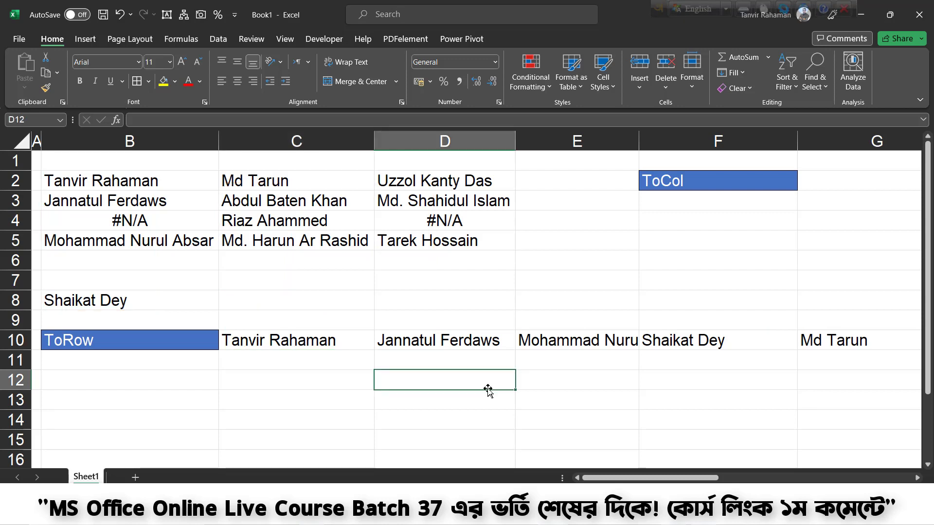